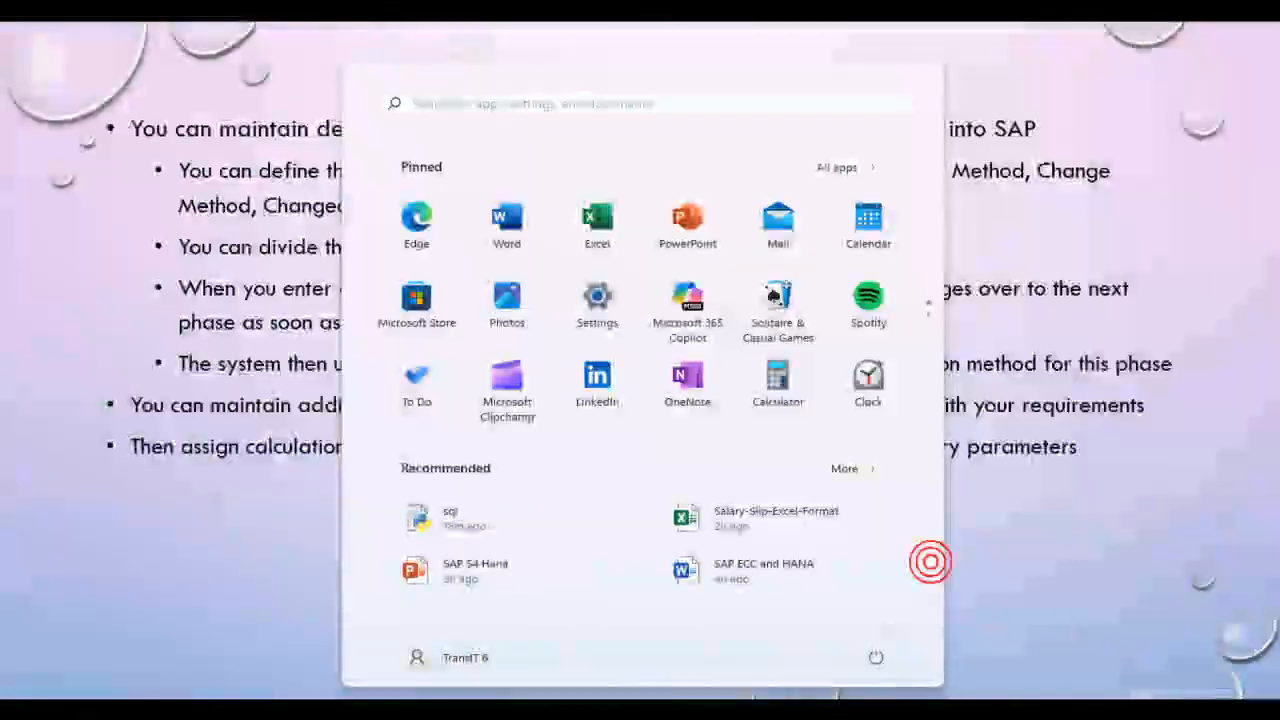
# Step: Resume the remote SAP session and log on to S4HANA with the user name and password
pyautogui.click(705, 620)
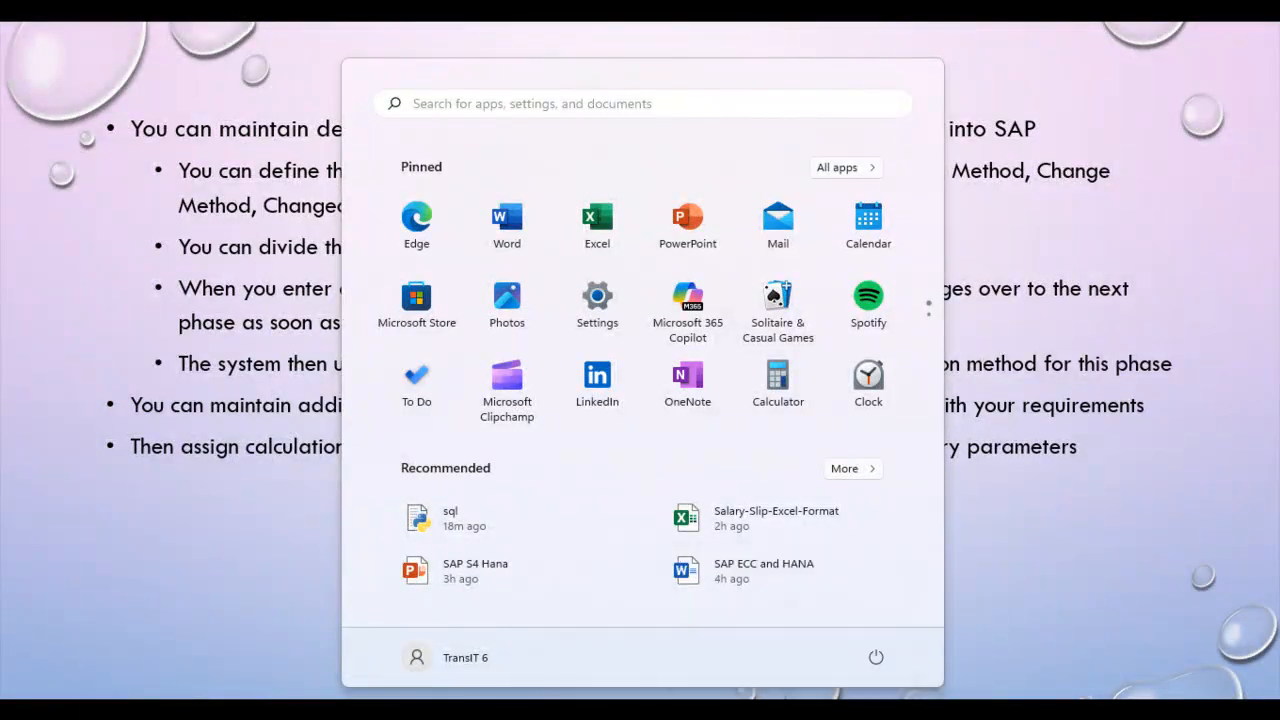
pyautogui.click(759, 499)
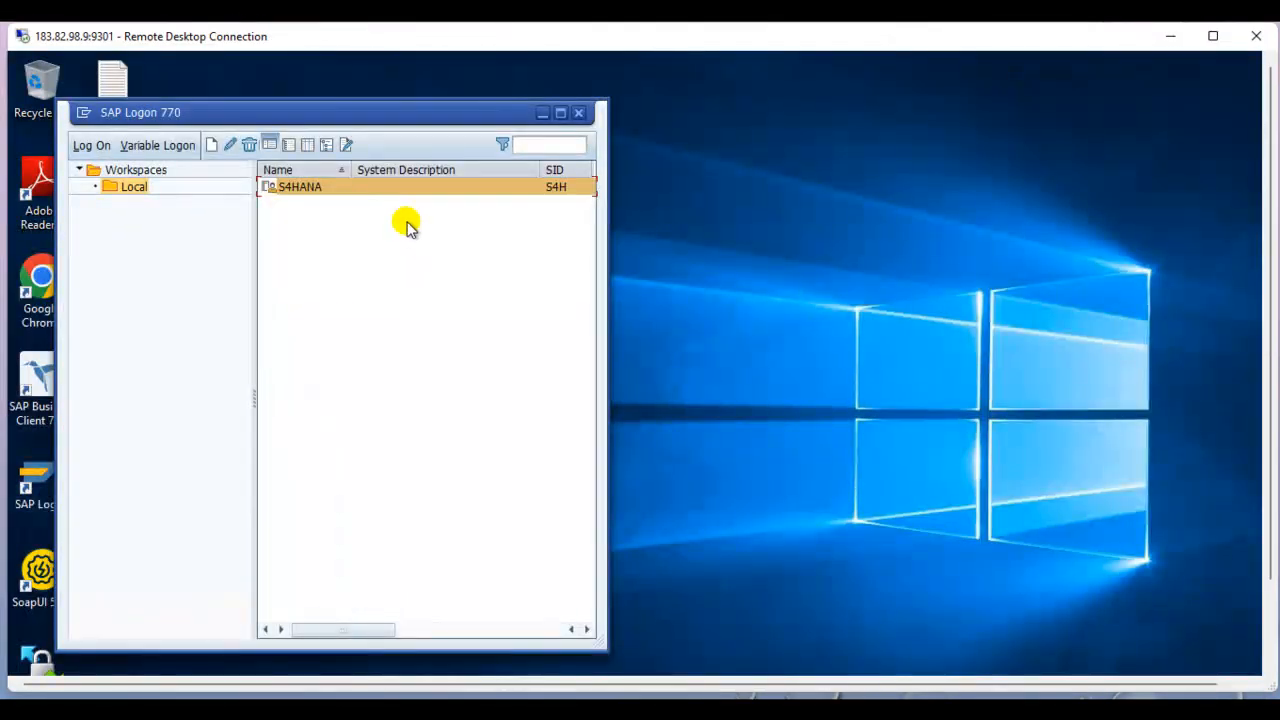
pyautogui.doubleClick(326, 190)
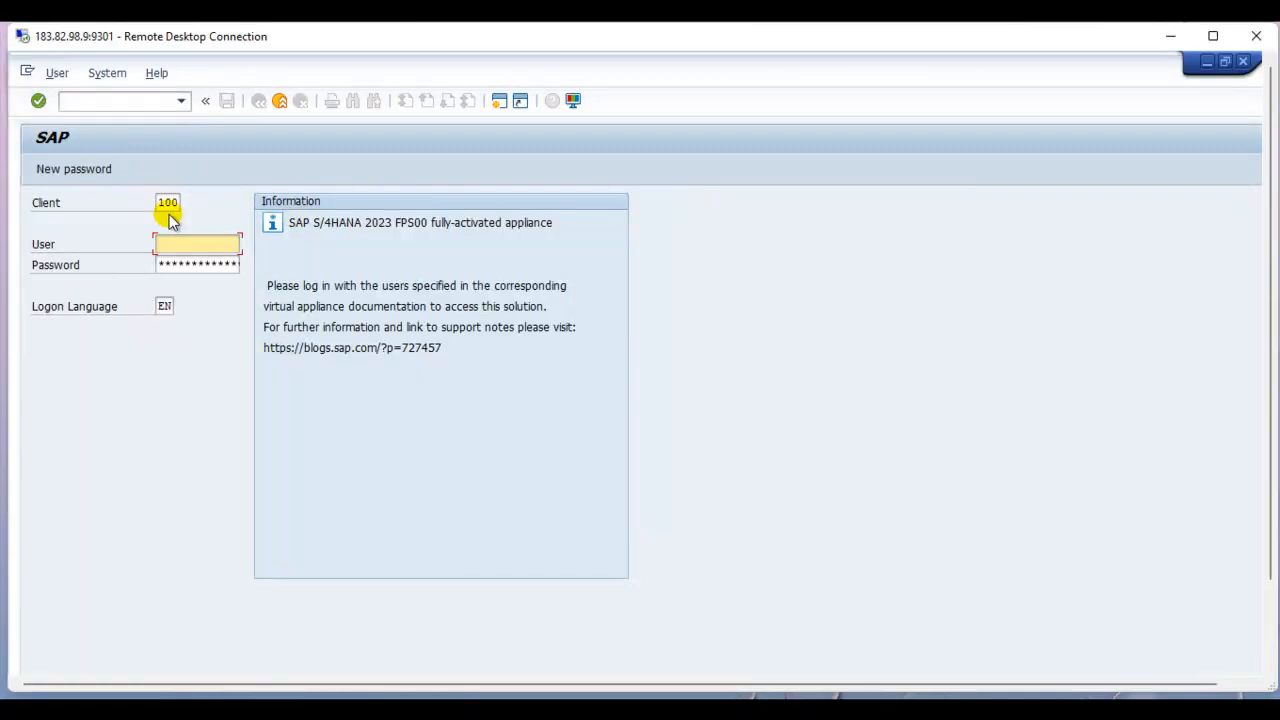
pyautogui.write('king')
pyautogui.press('Tab')
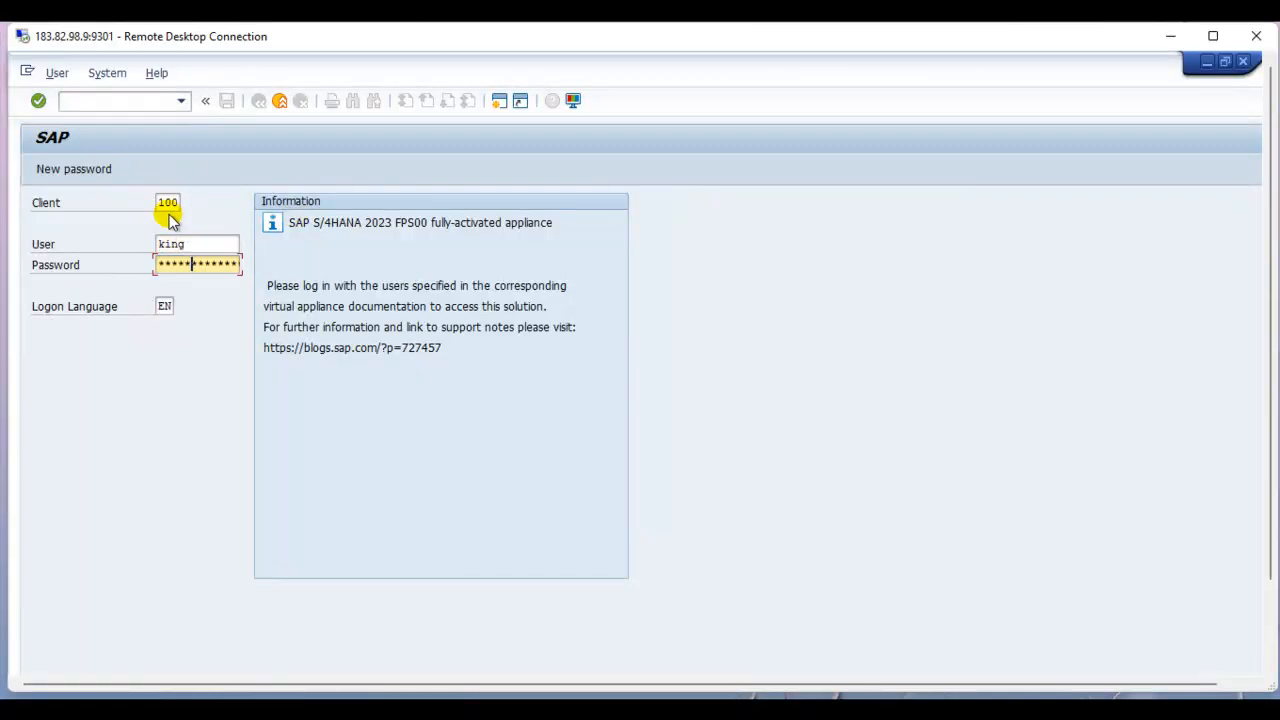
pyautogui.press('Return')
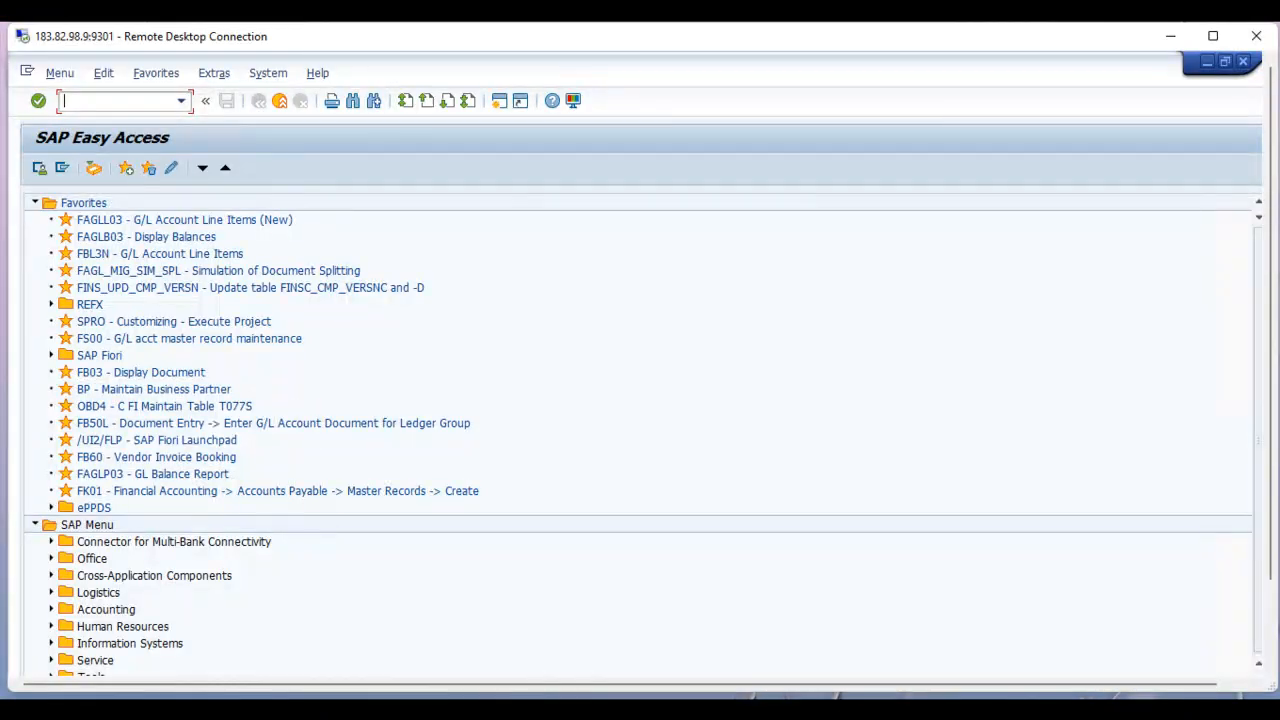
# Step: Check the depreciation keys slide, then return to SAP and run transaction SPRO
pyautogui.click(808, 632)
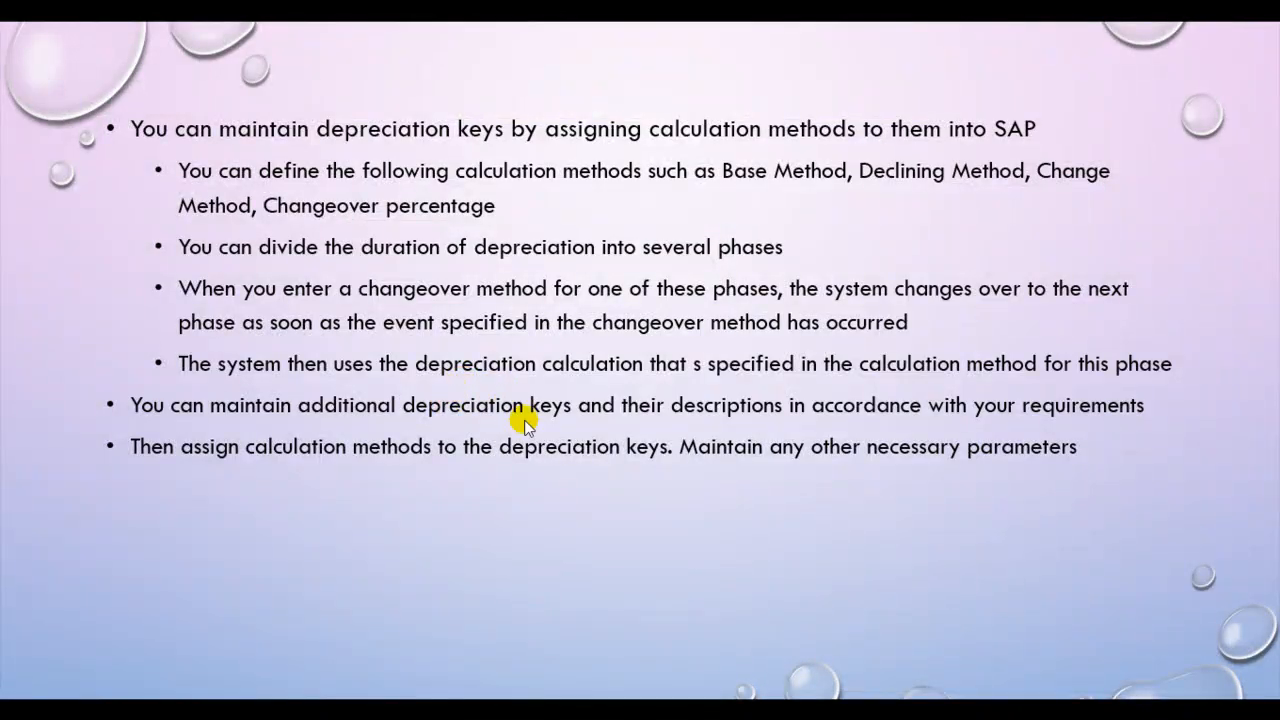
pyautogui.click(648, 496)
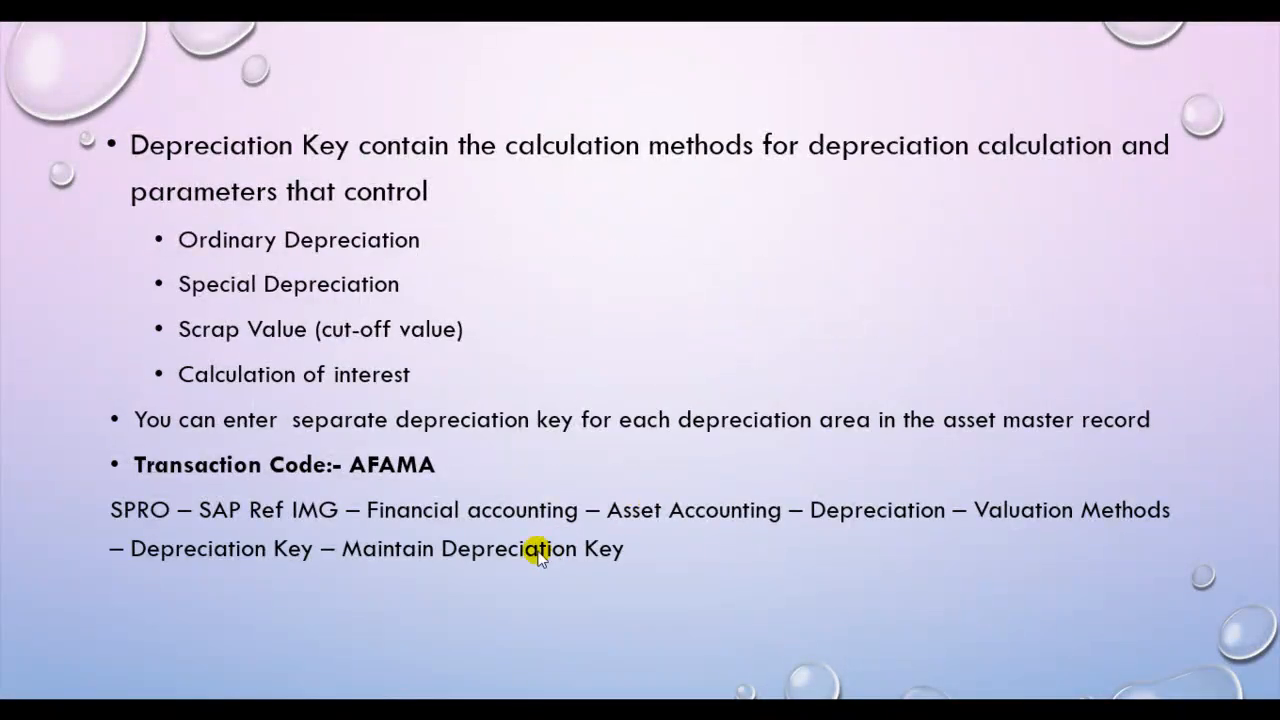
pyautogui.hotkey('alt', 'Tab')
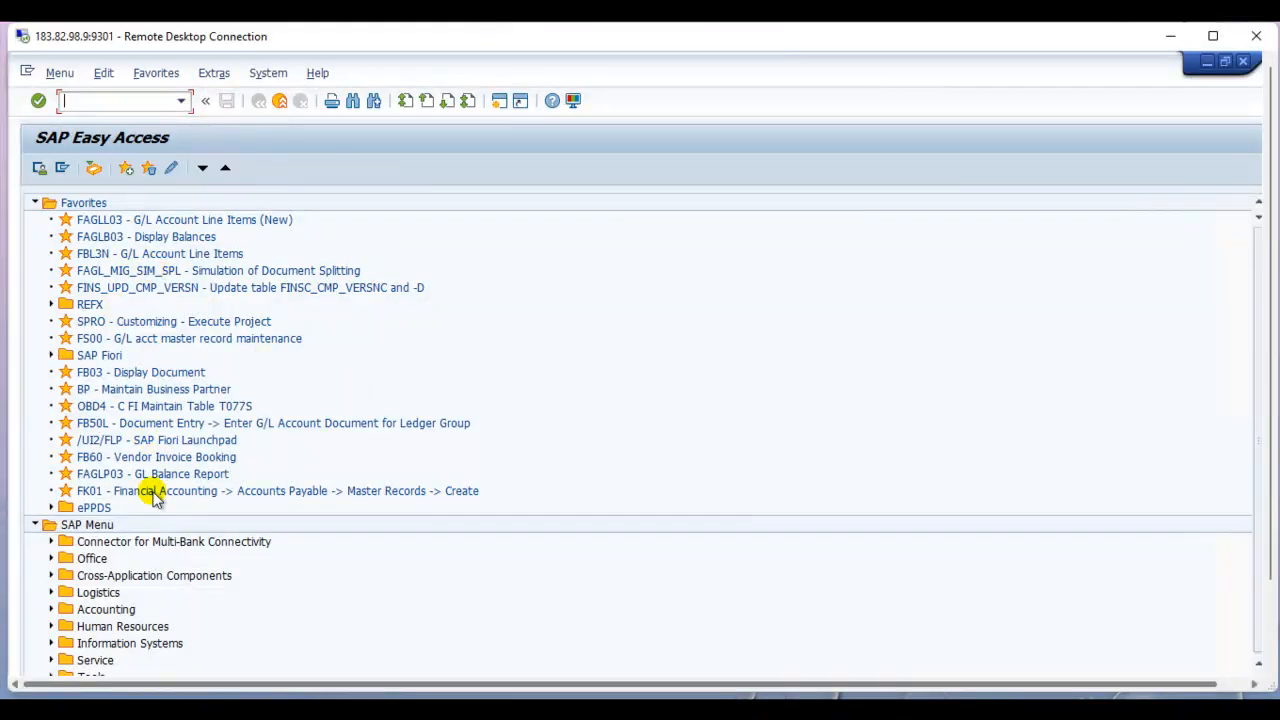
pyautogui.write('spro')
pyautogui.press('Return')
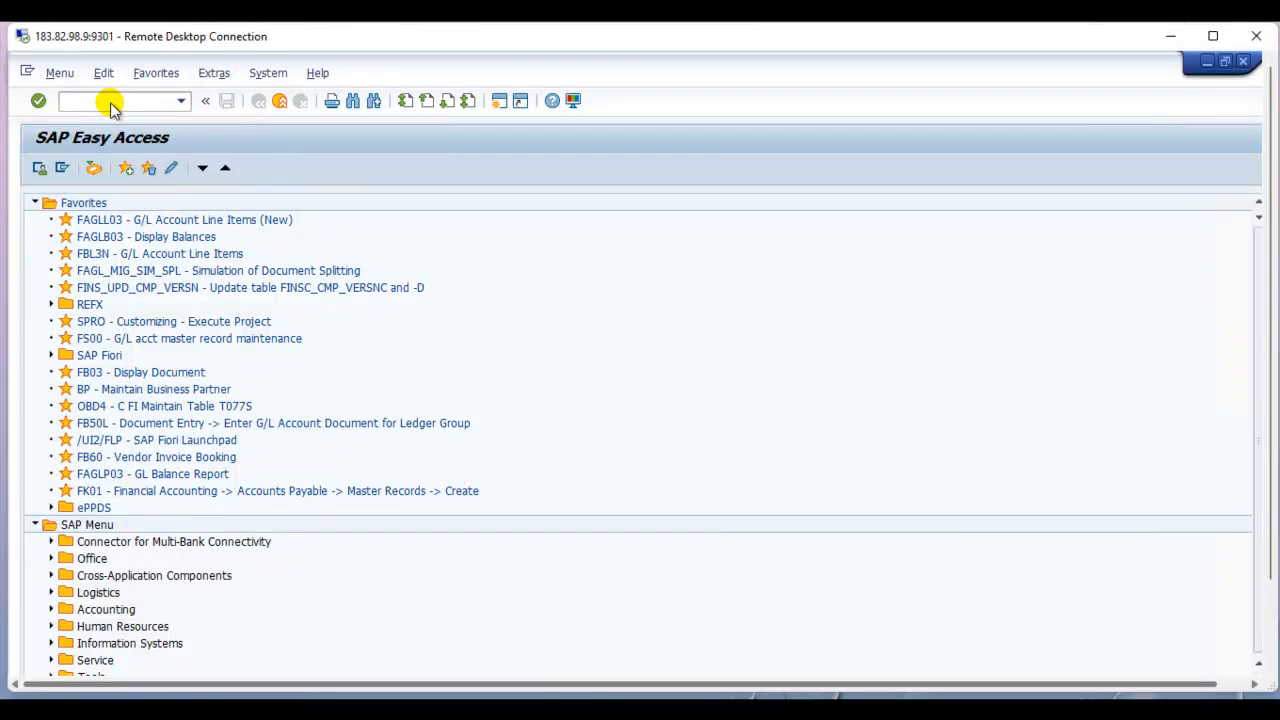
# Step: In the Reference IMG, drill to Asset Accounting > Depreciation > Valuation Methods > Depreciation Key and run Maintain Depreciation Key
pyautogui.click(65, 168)
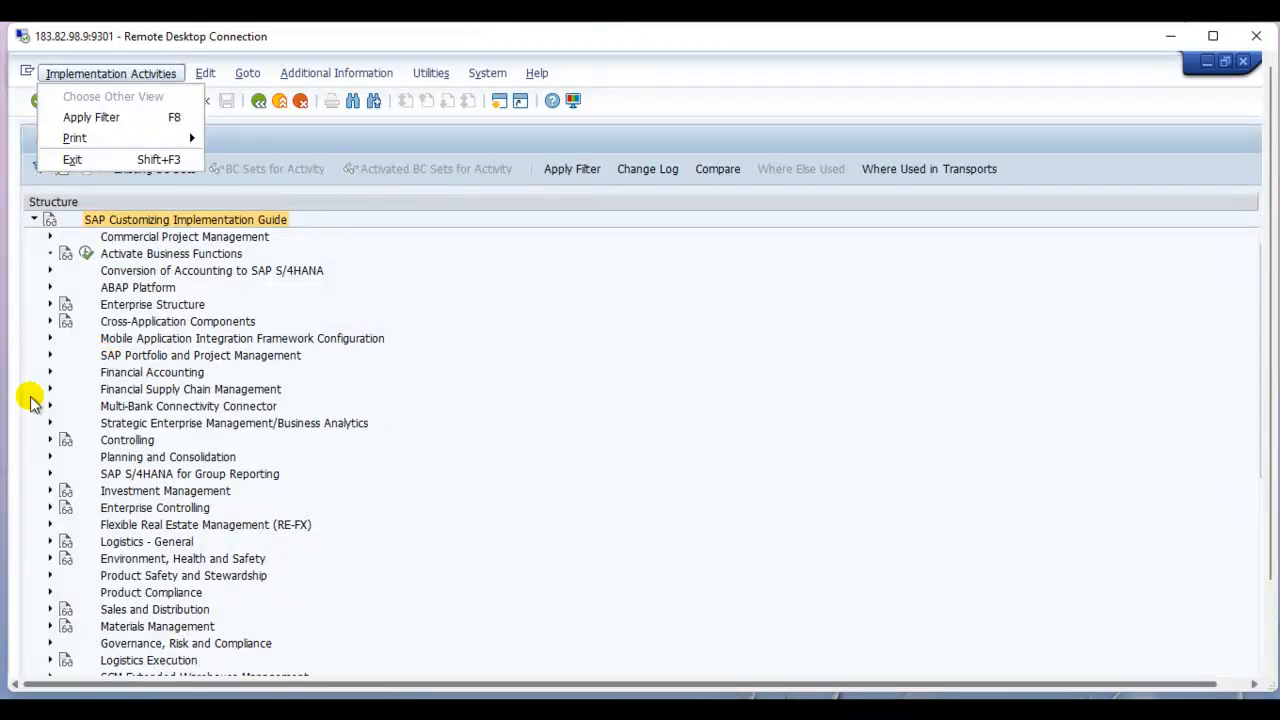
pyautogui.click(52, 372)
pyautogui.click(52, 372)
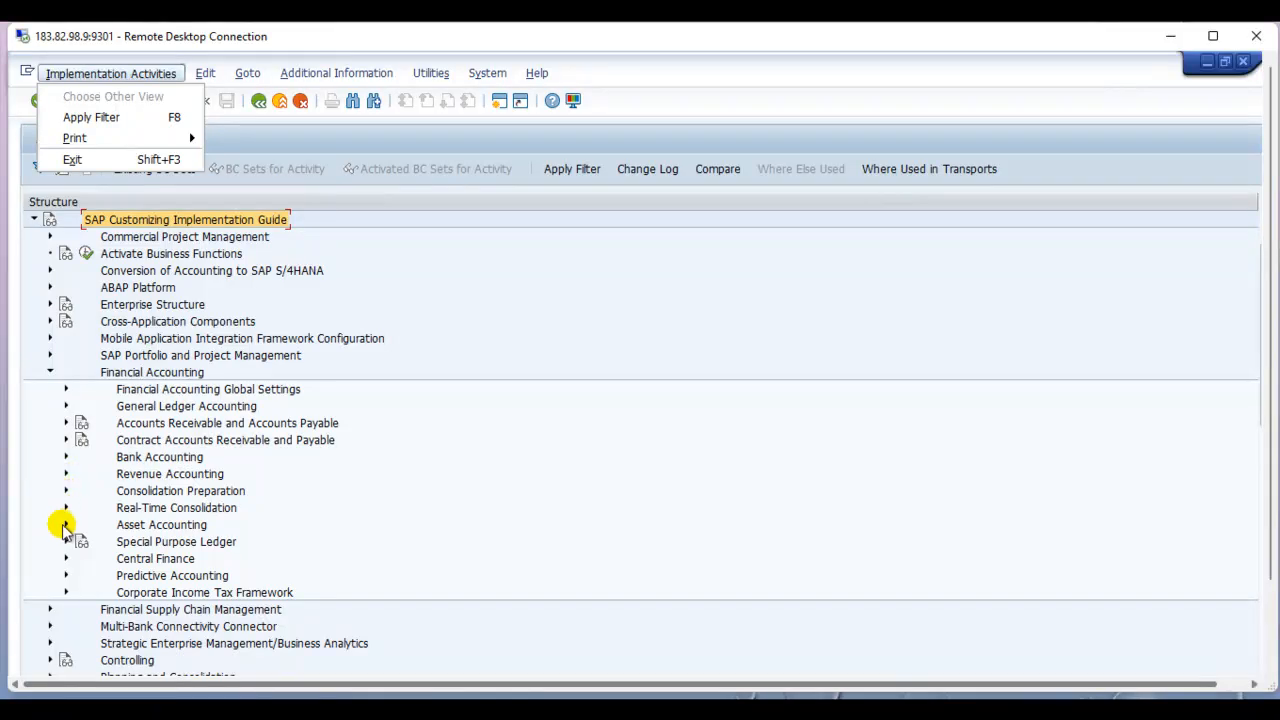
pyautogui.click(66, 524)
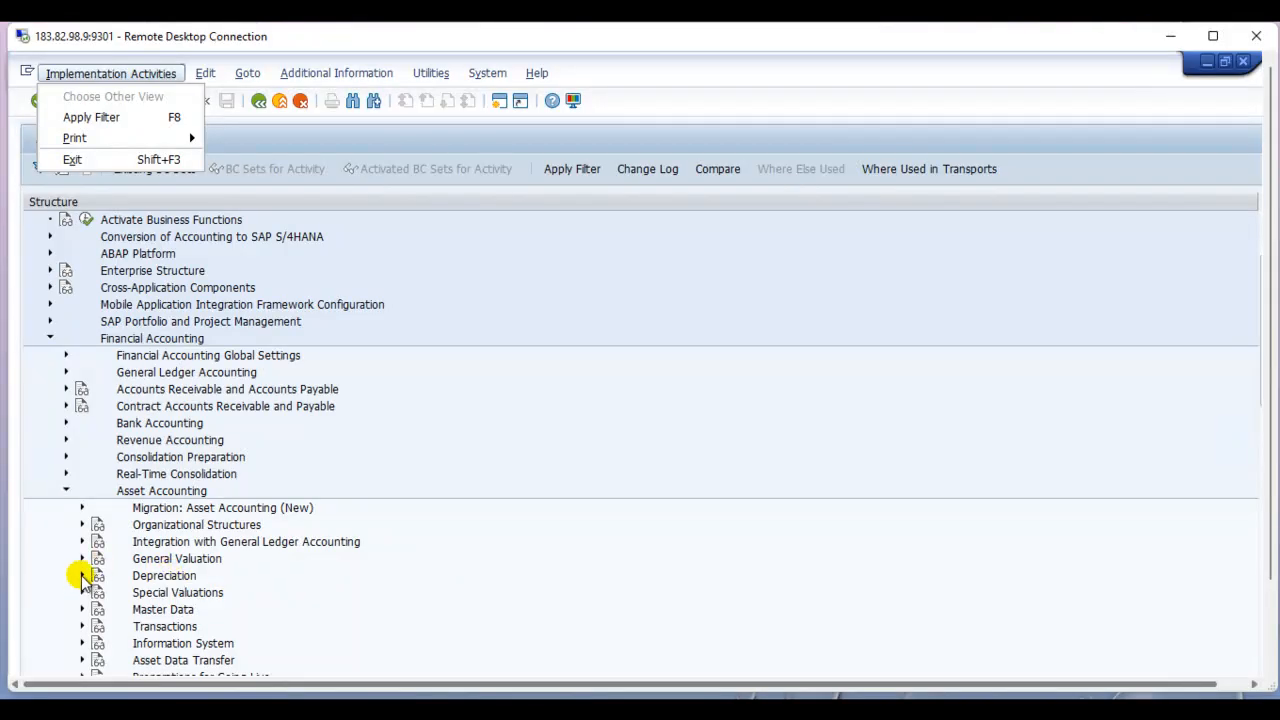
pyautogui.click(82, 575)
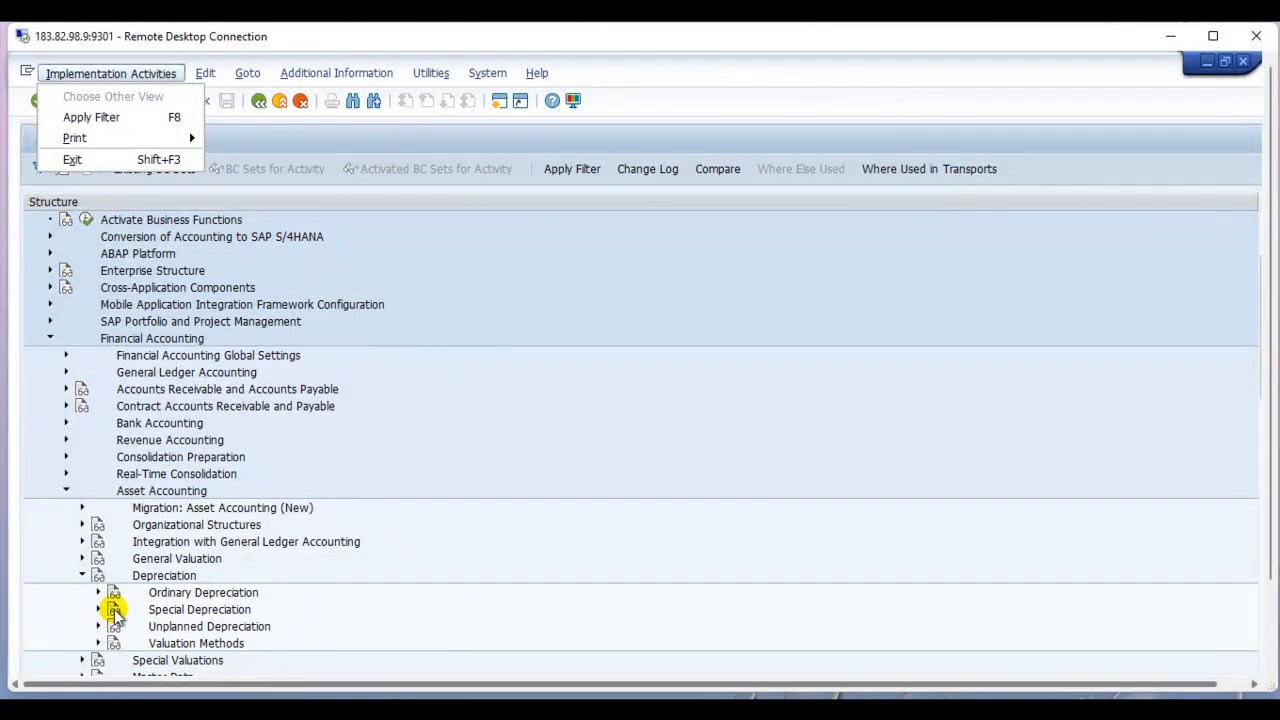
pyautogui.click(98, 643)
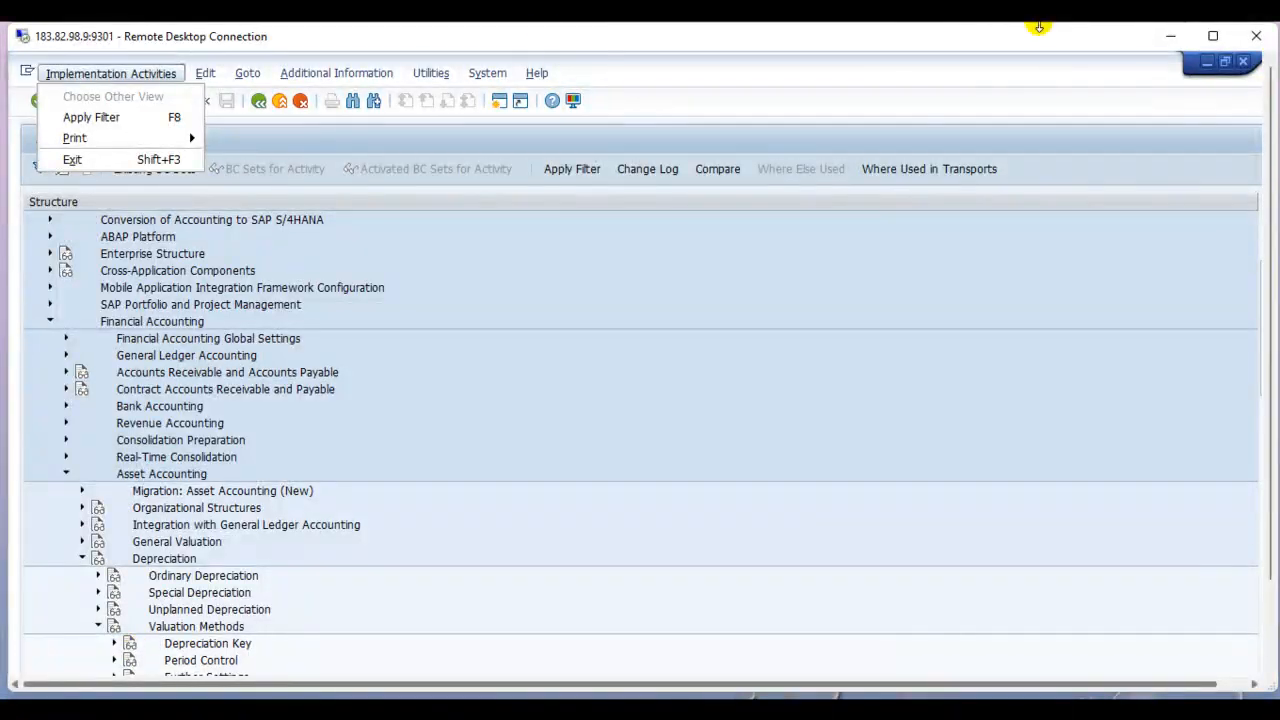
pyautogui.click(113, 643)
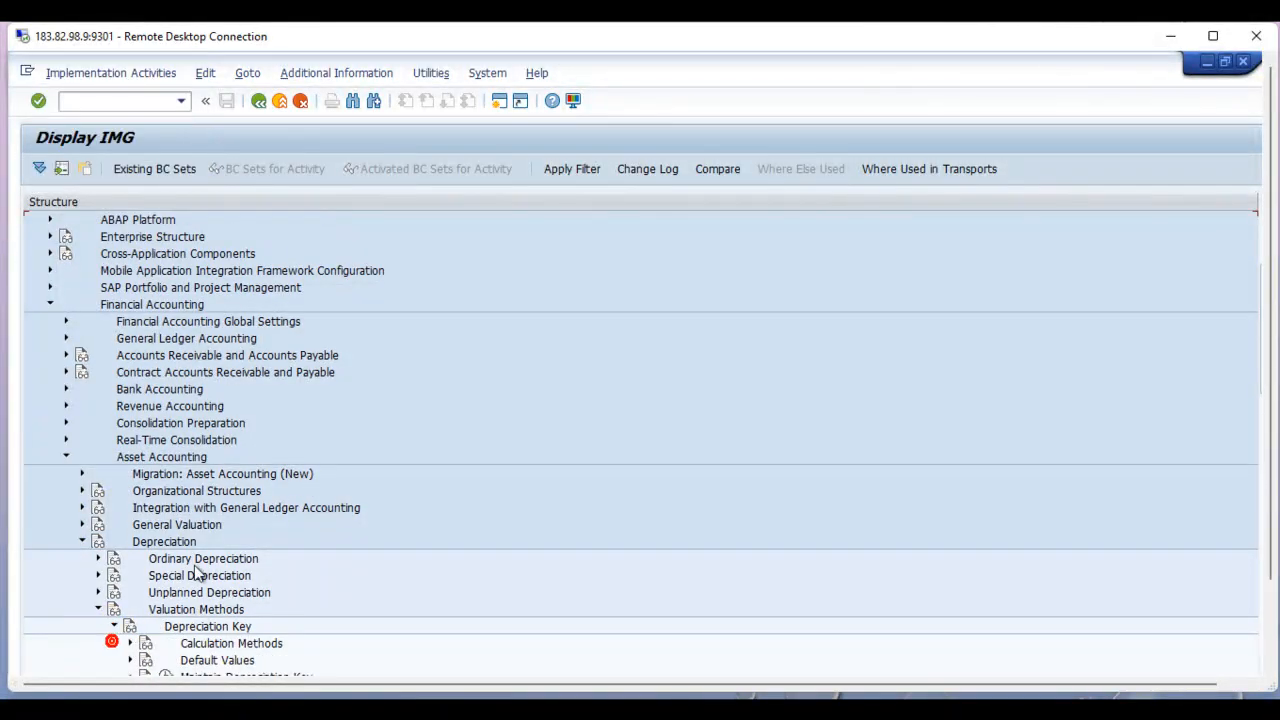
pyautogui.scroll(-2, 130, 570)
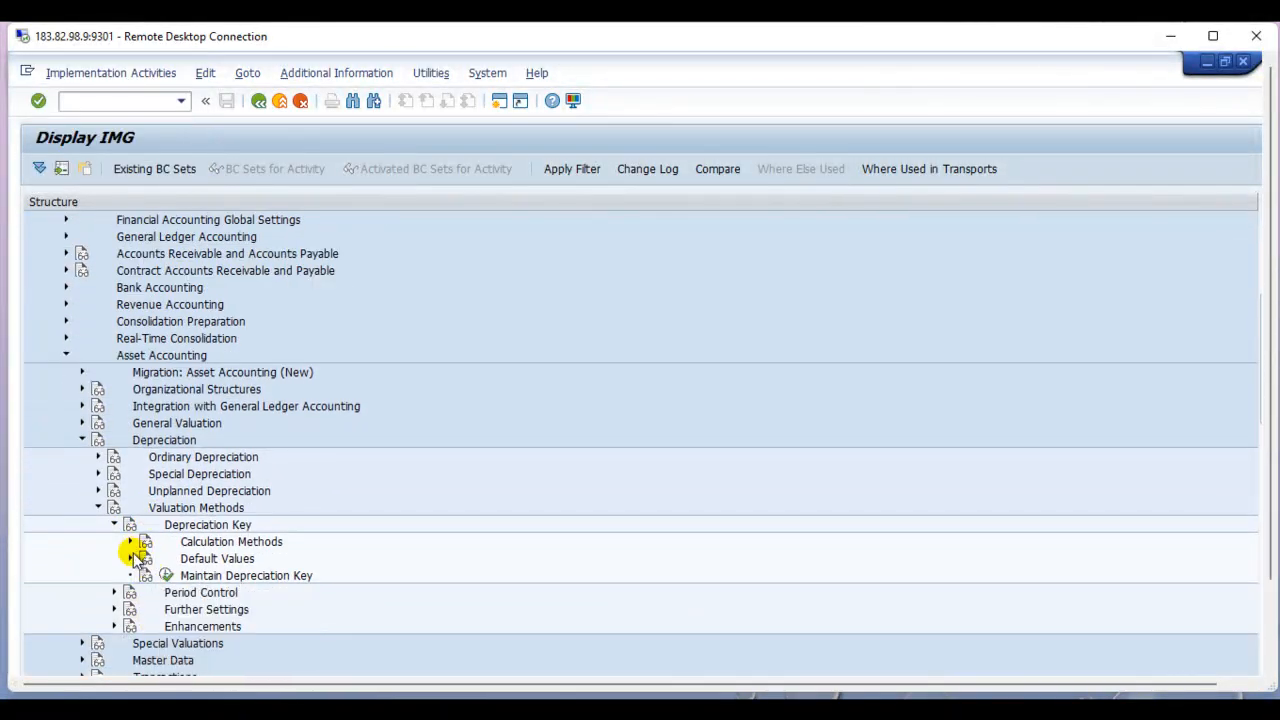
pyautogui.click(130, 541)
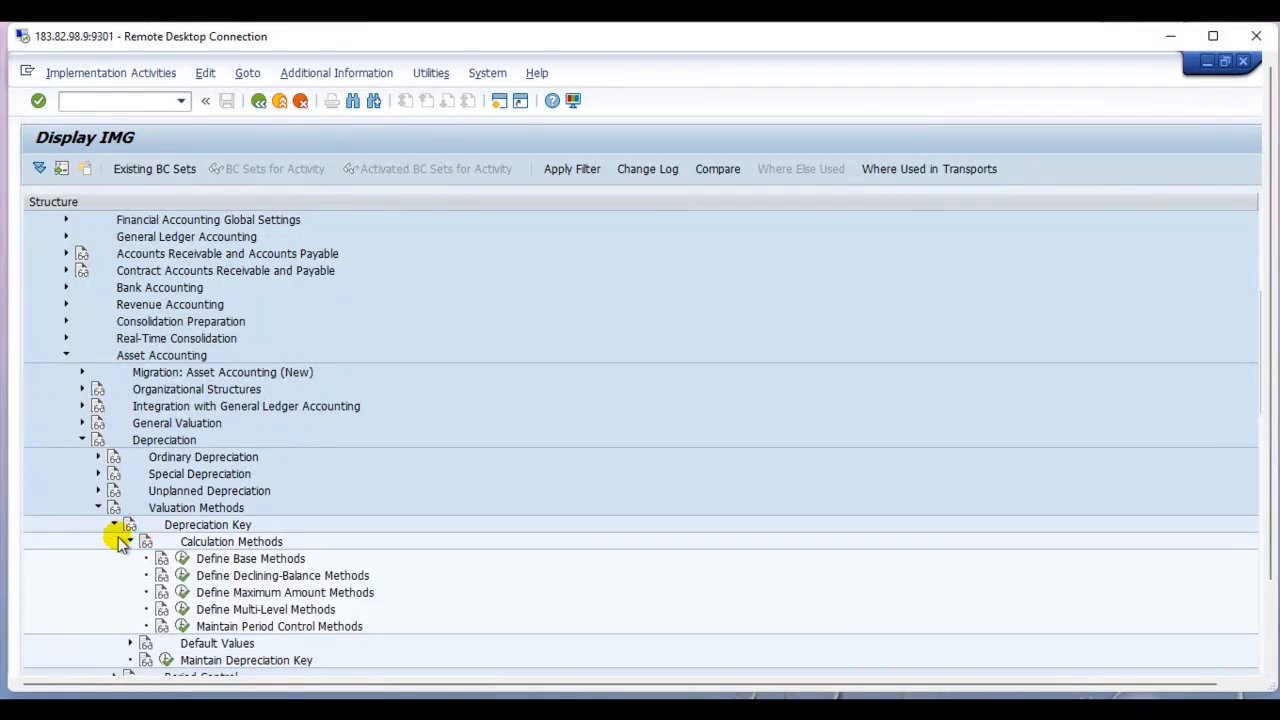
pyautogui.click(130, 541)
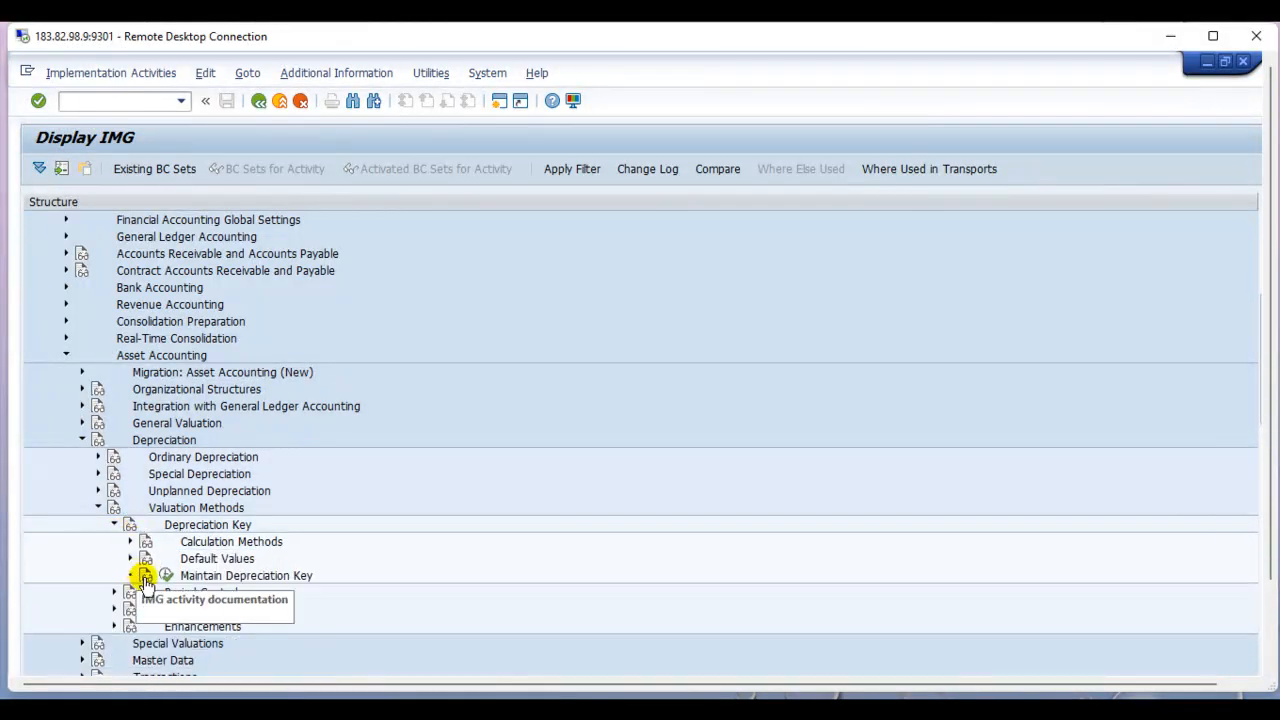
pyautogui.doubleClick(229, 571)
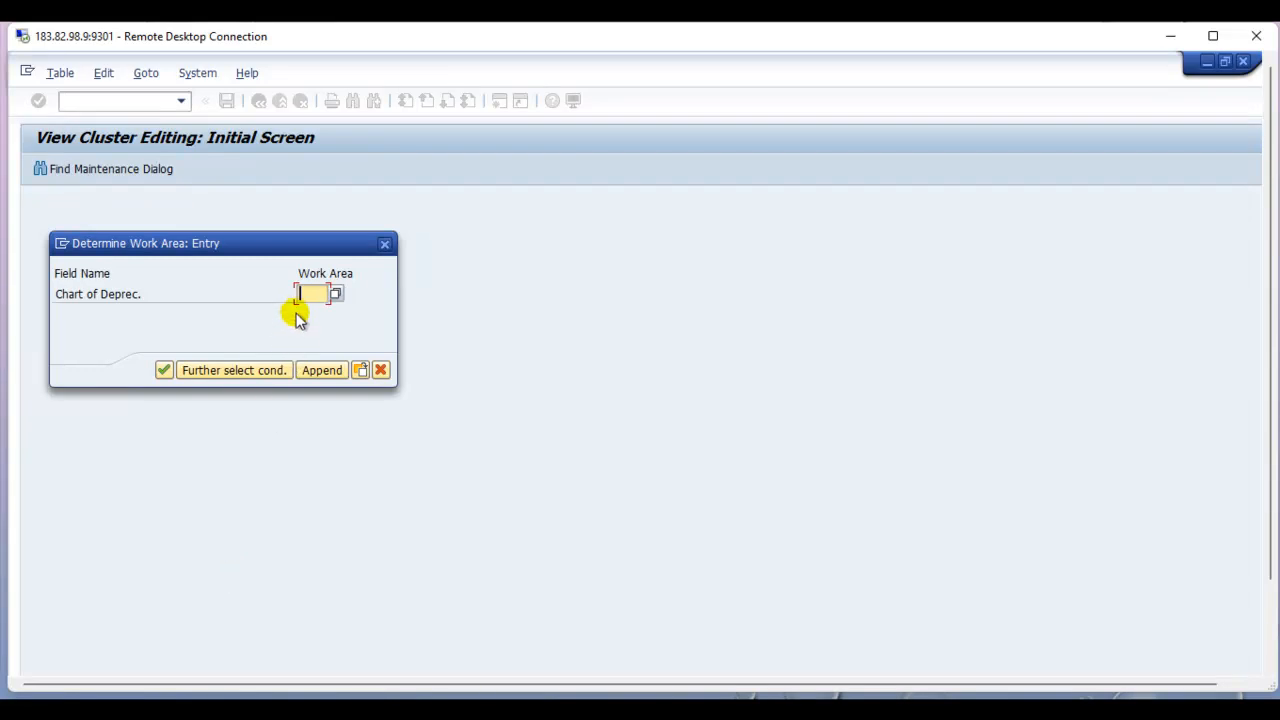
# Step: Use work area ZTR1 to view key 0000's assigned calculation methods (base method 0002), then go back
pyautogui.write('ZTR1')
pyautogui.press('Return')
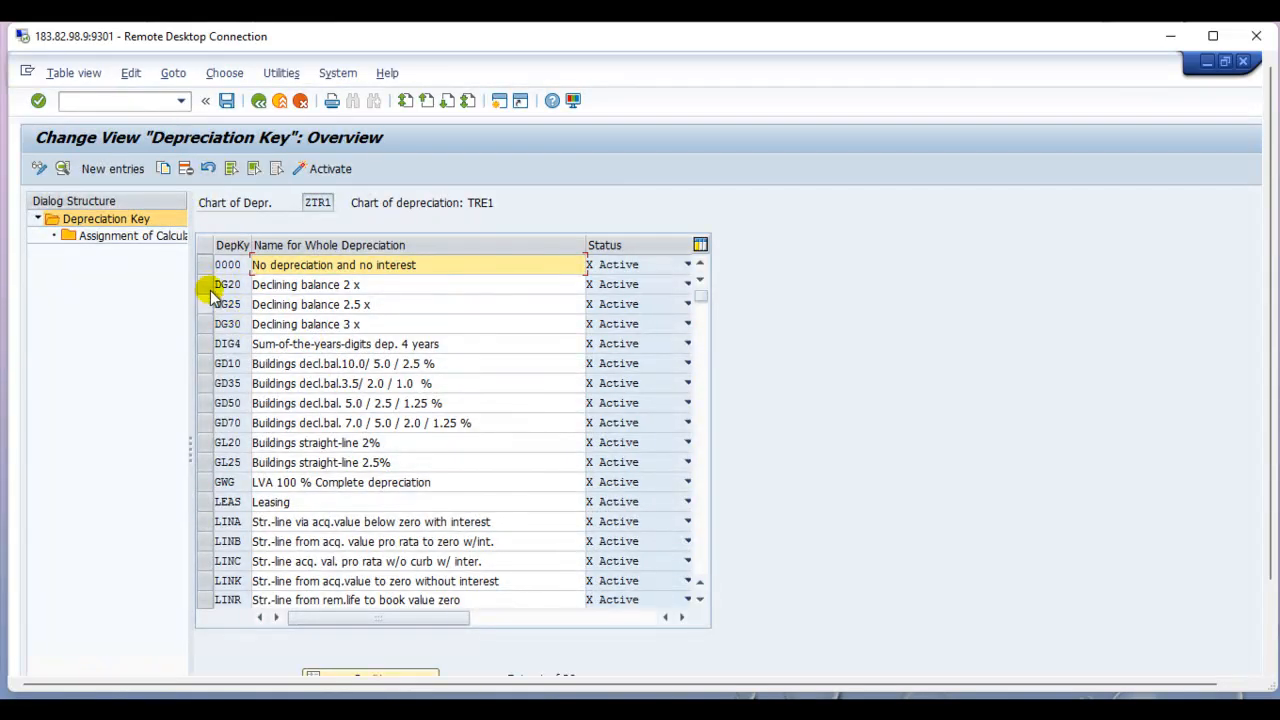
pyautogui.click(245, 264)
pyautogui.doubleClick(143, 235)
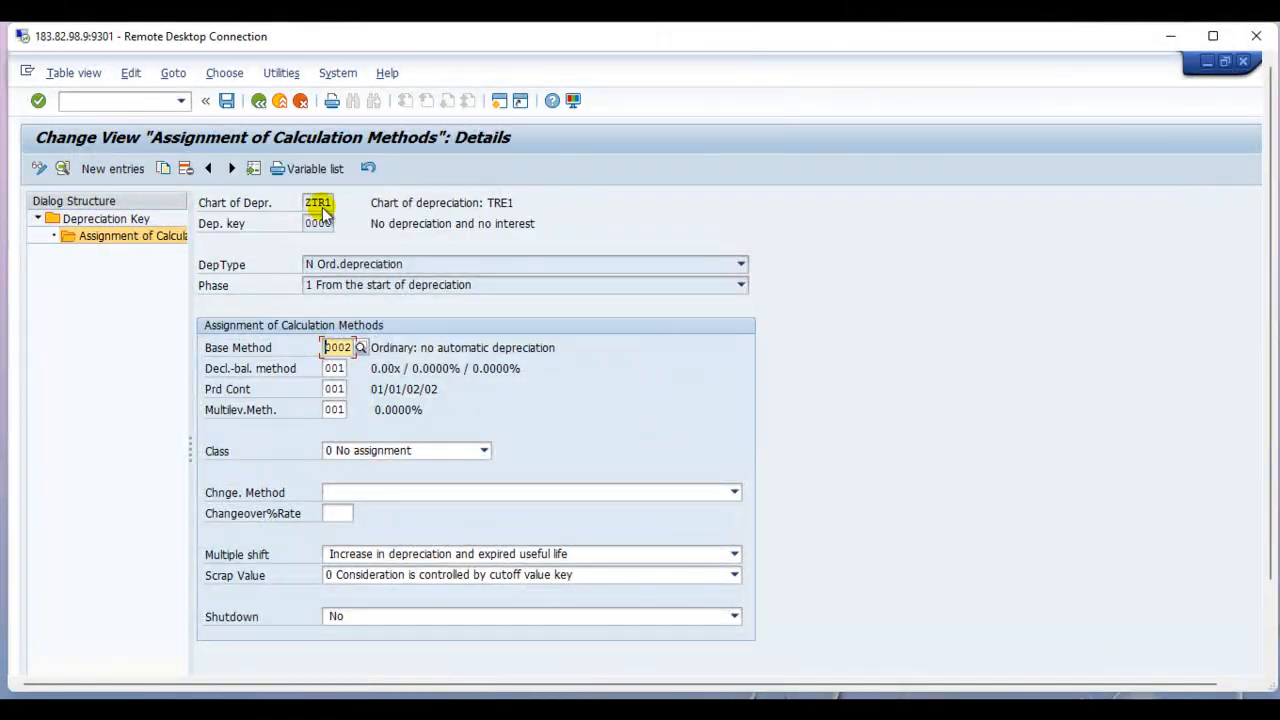
pyautogui.click(257, 102)
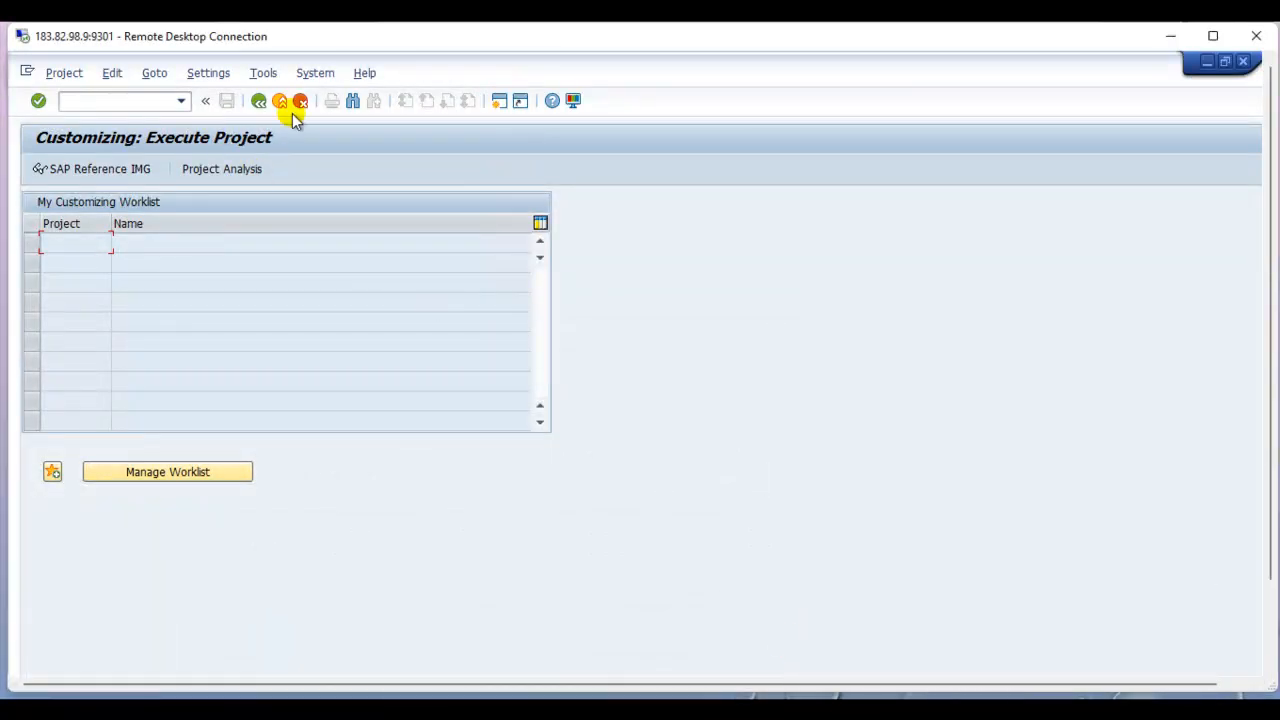
# Step: Rerun SPRO, drill down the IMG to Maintain Depreciation Key, and confirm chart ZTR1
pyautogui.click(131, 104)
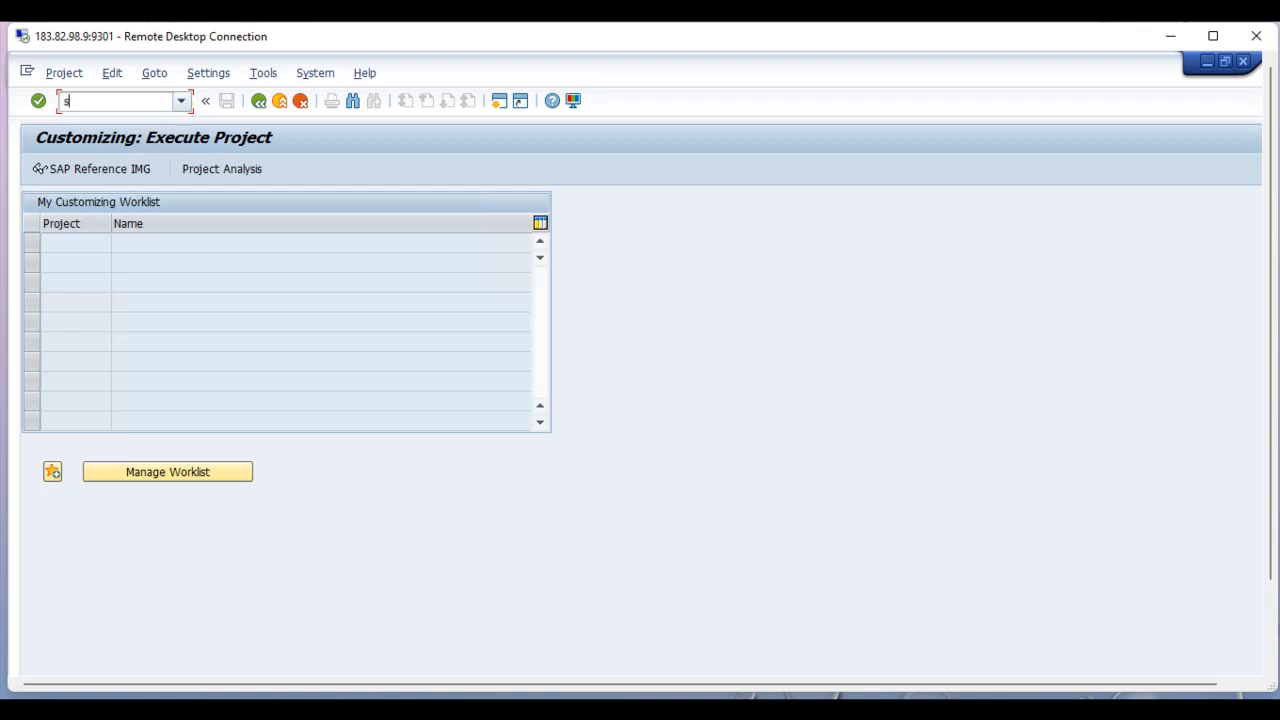
pyautogui.press('Return')
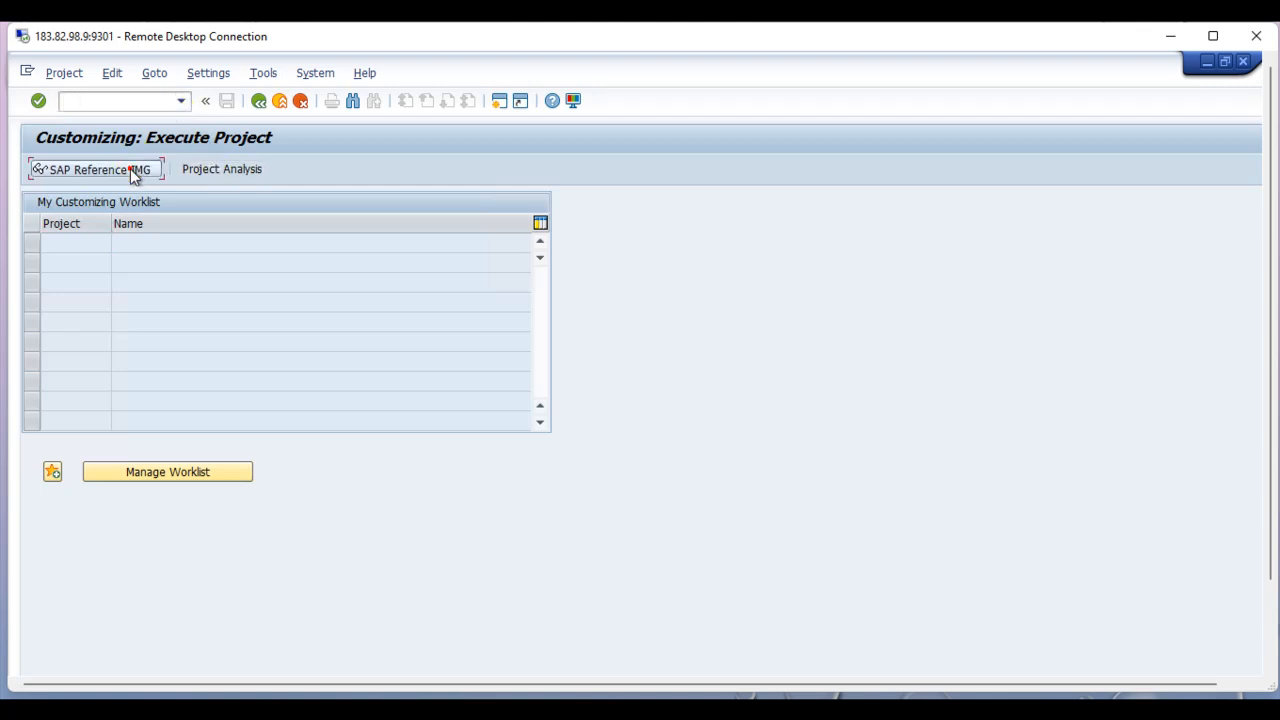
pyautogui.scroll(-3, 94, 560)
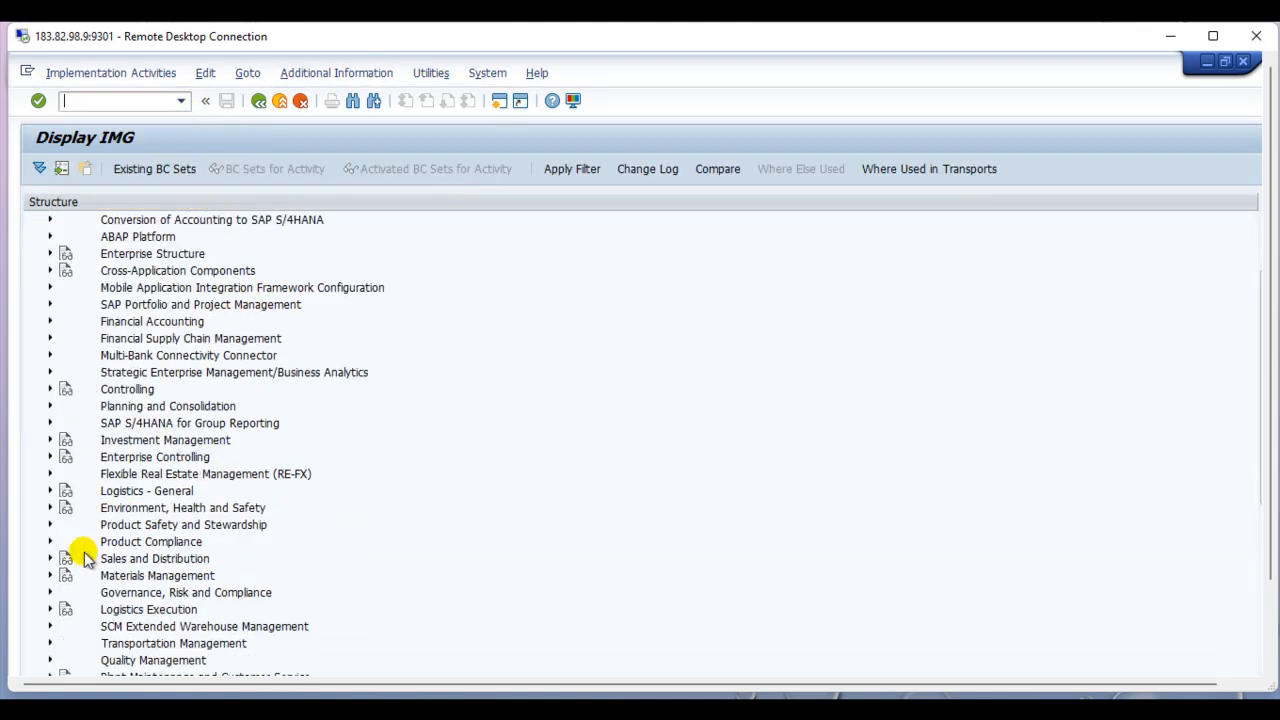
pyautogui.scroll(1, 55, 370)
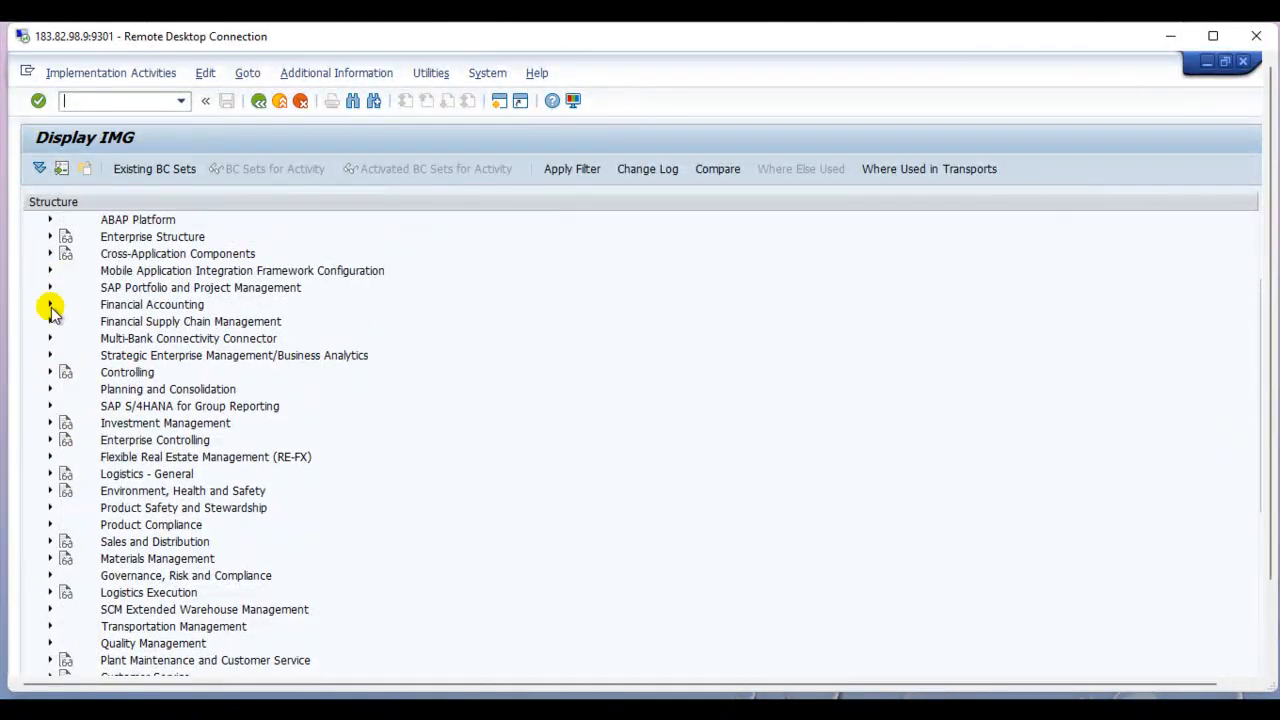
pyautogui.click(49, 305)
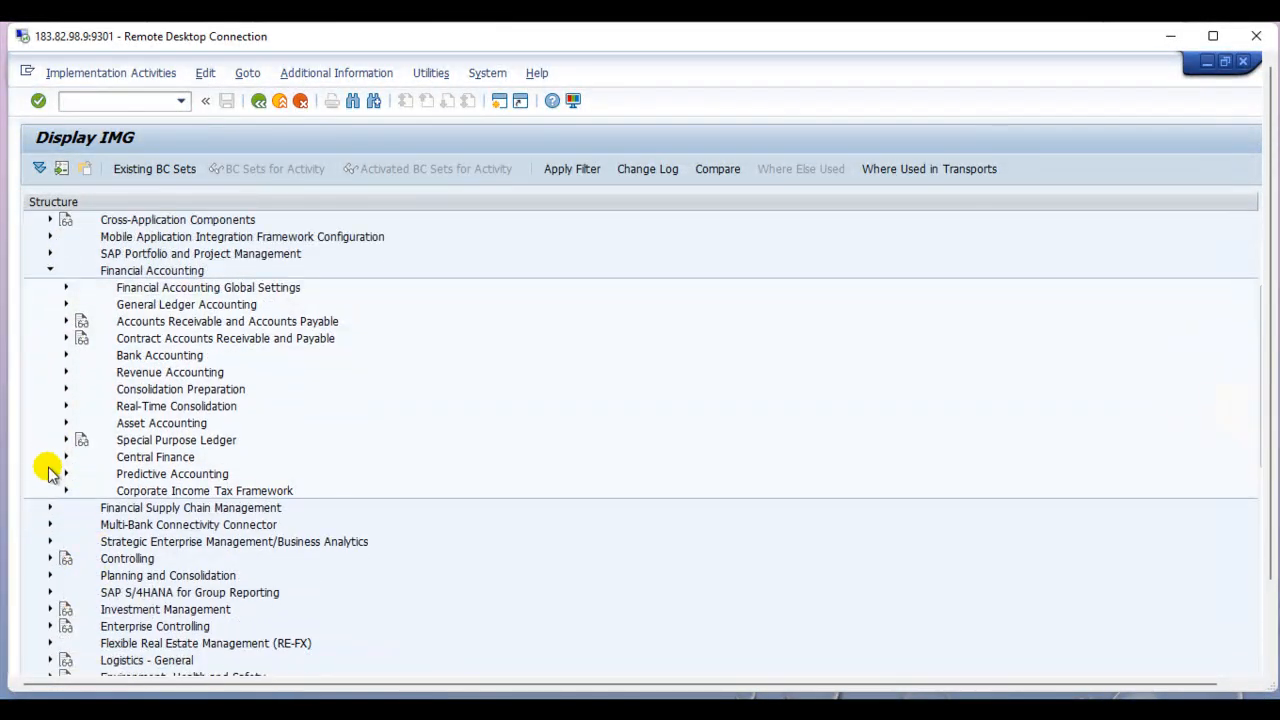
pyautogui.click(65, 423)
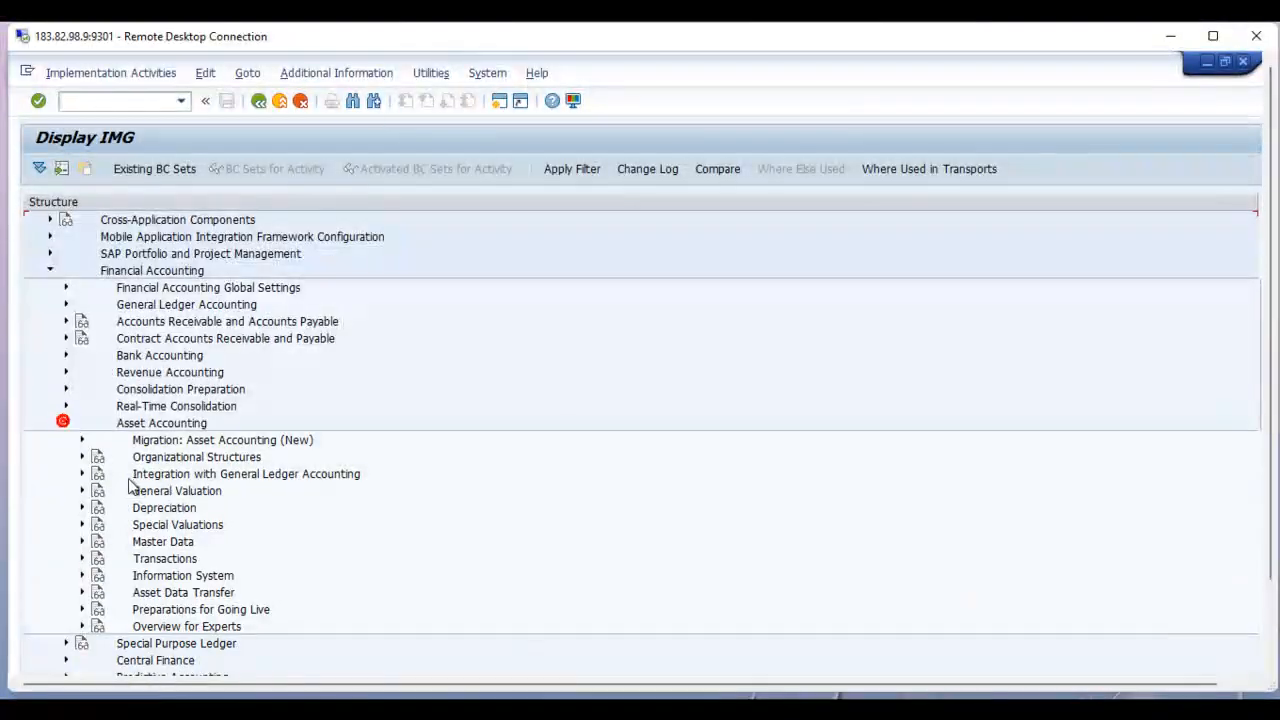
pyautogui.click(82, 508)
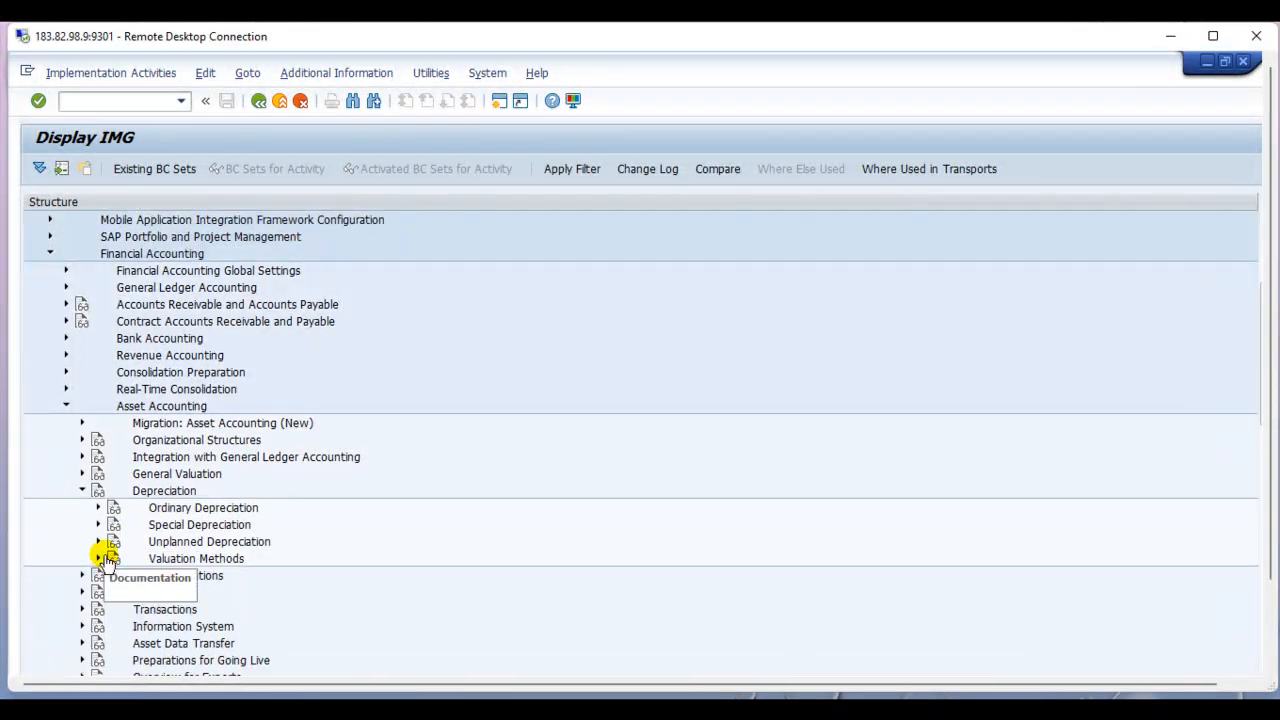
pyautogui.click(98, 558)
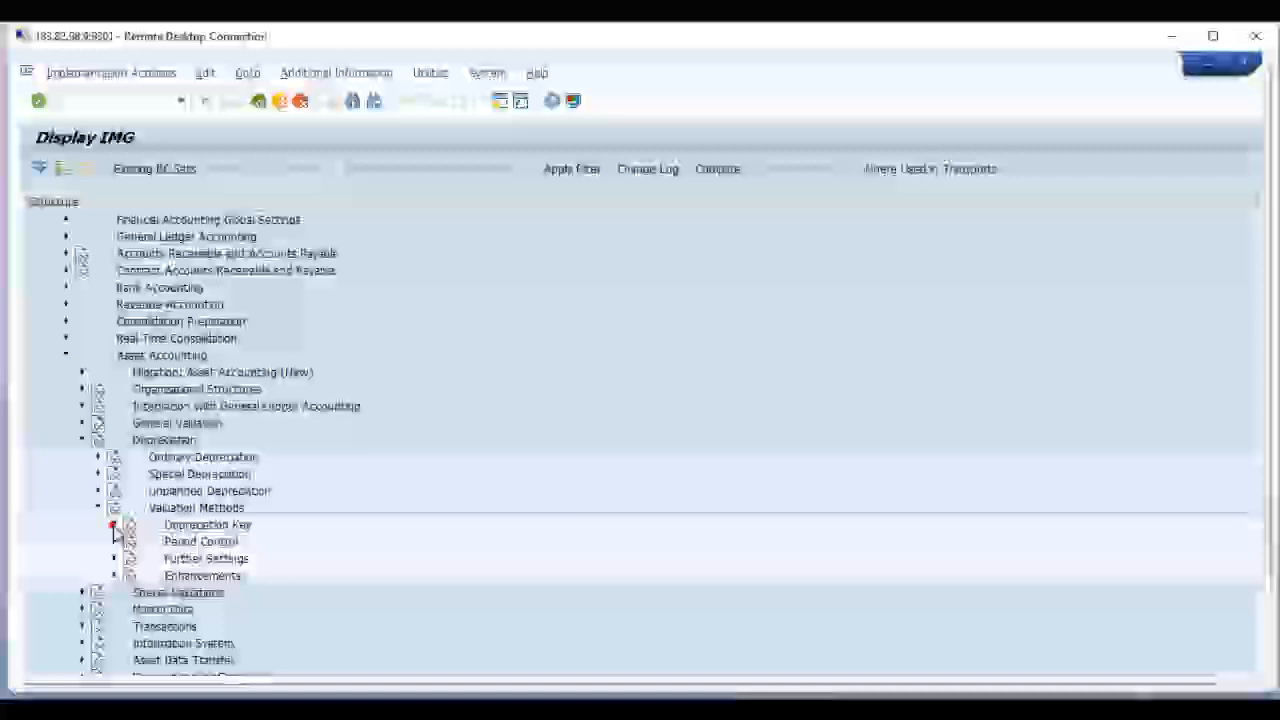
pyautogui.click(113, 524)
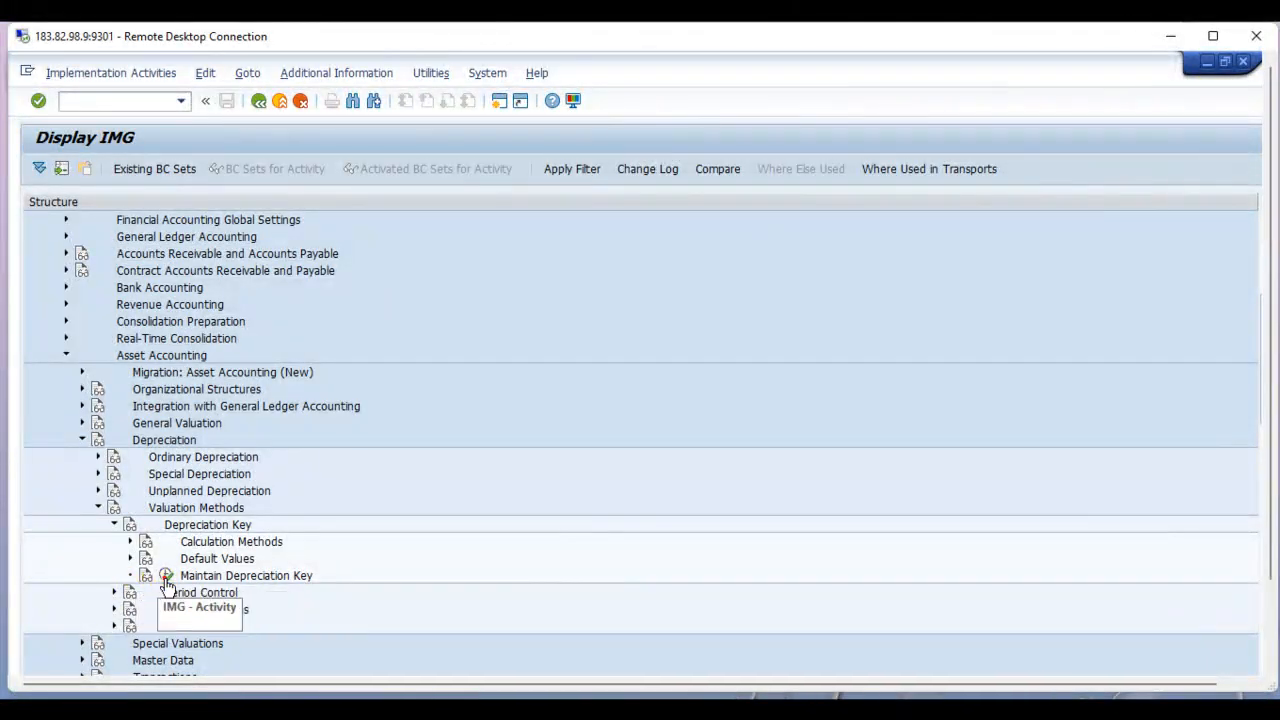
pyautogui.click(165, 576)
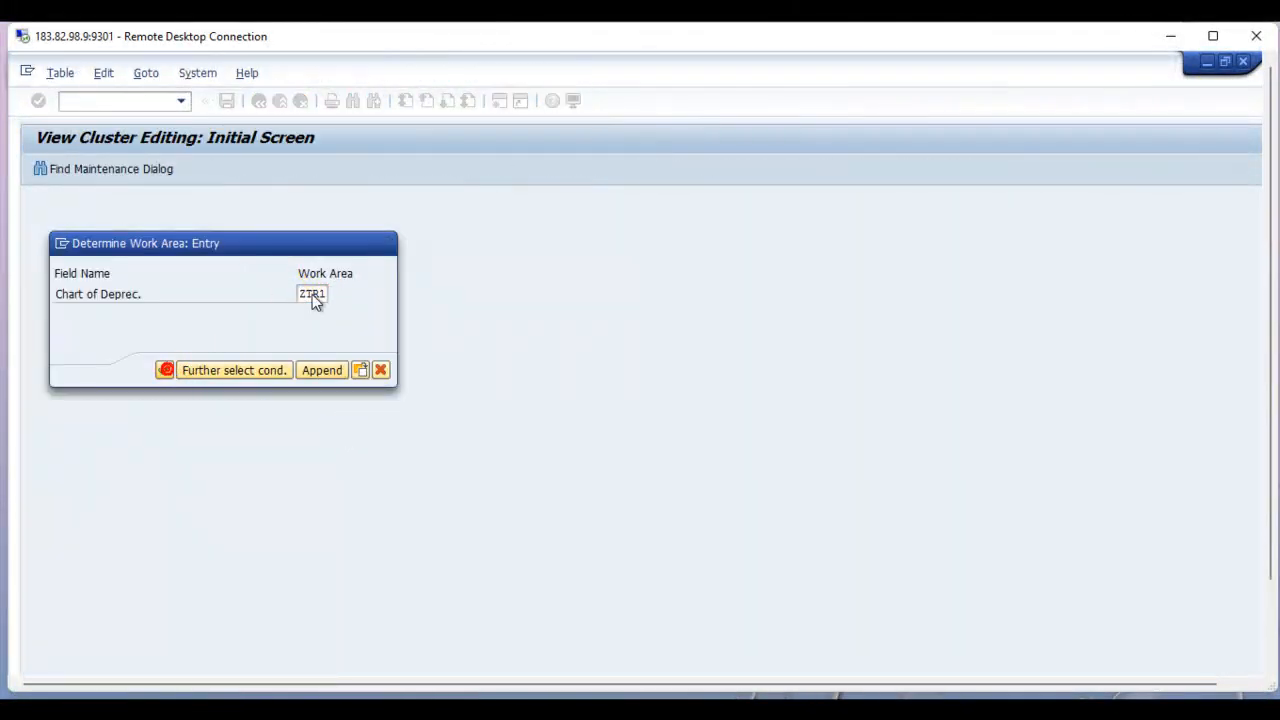
pyautogui.press('Return')
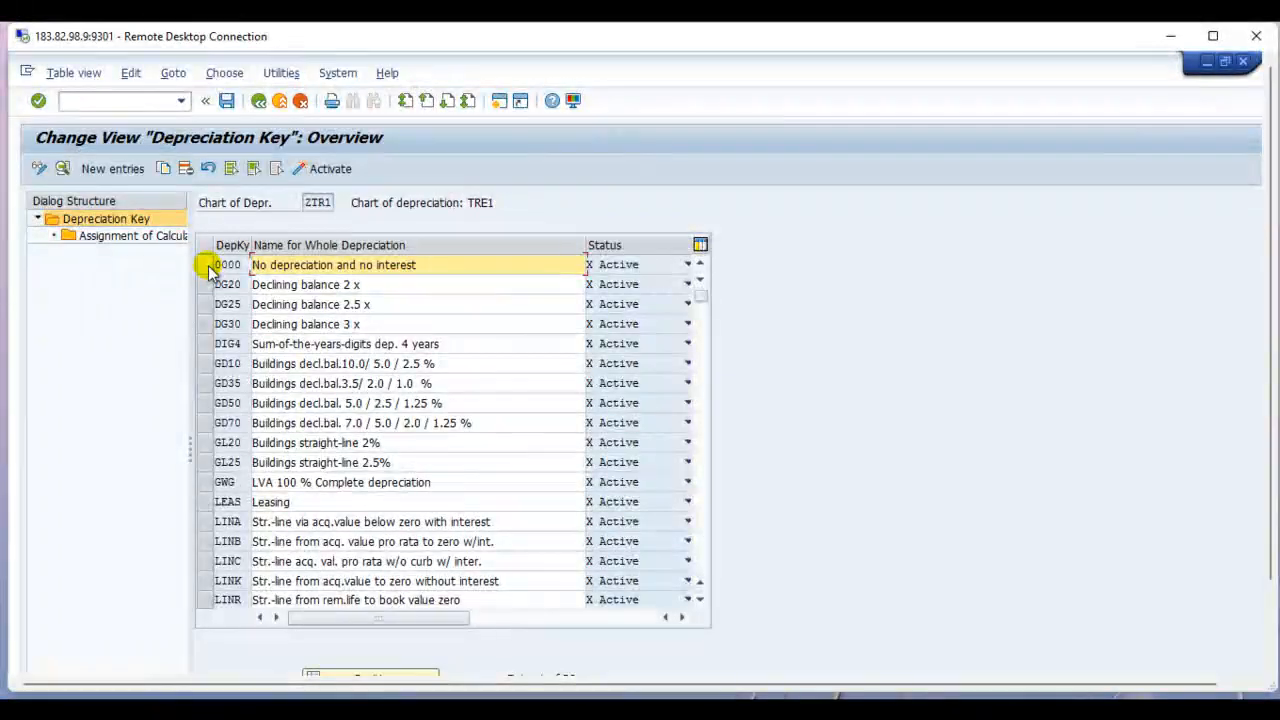
# Step: Open depreciation key LINR and display its Assignment of Calculation Methods
pyautogui.click(205, 597)
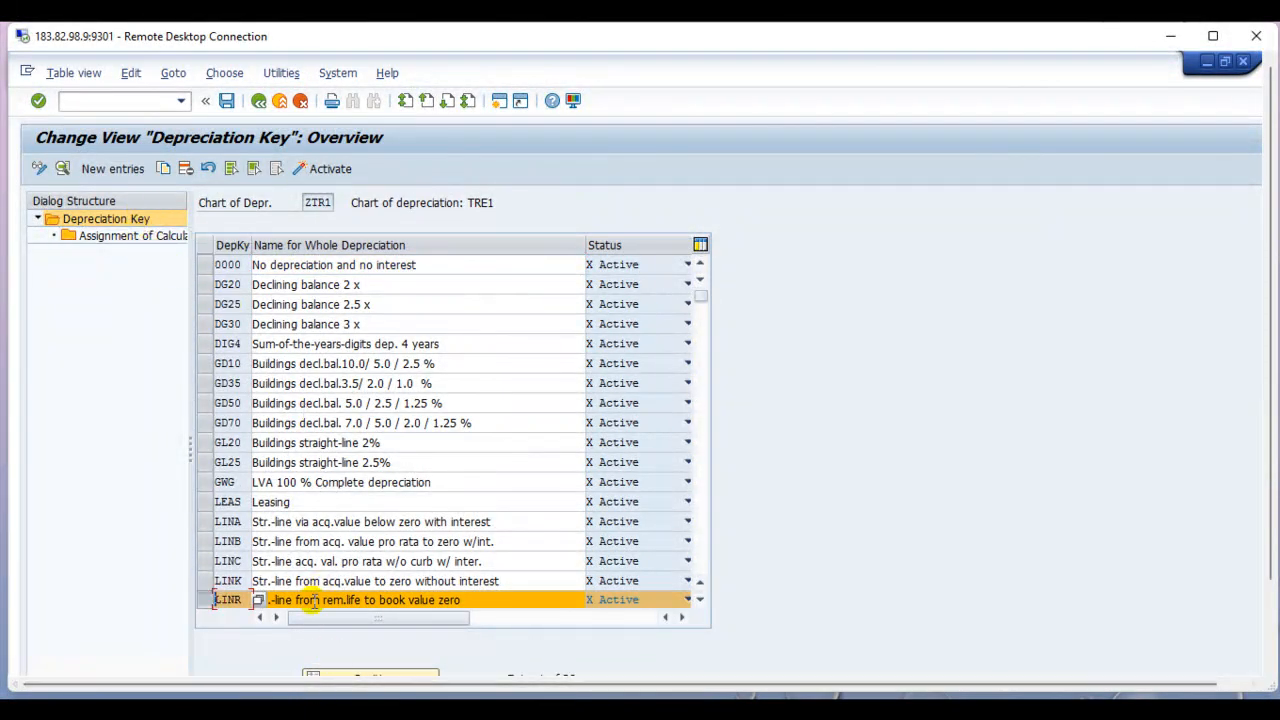
pyautogui.doubleClick(312, 600)
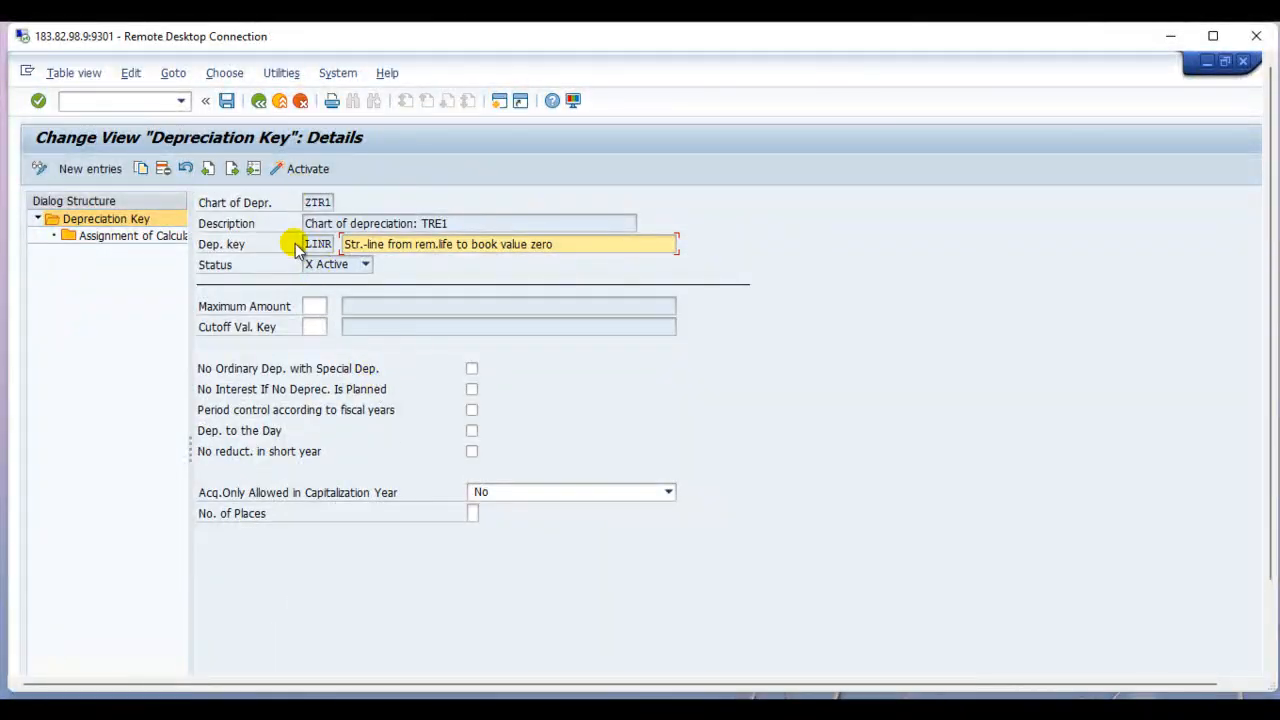
pyautogui.doubleClick(171, 236)
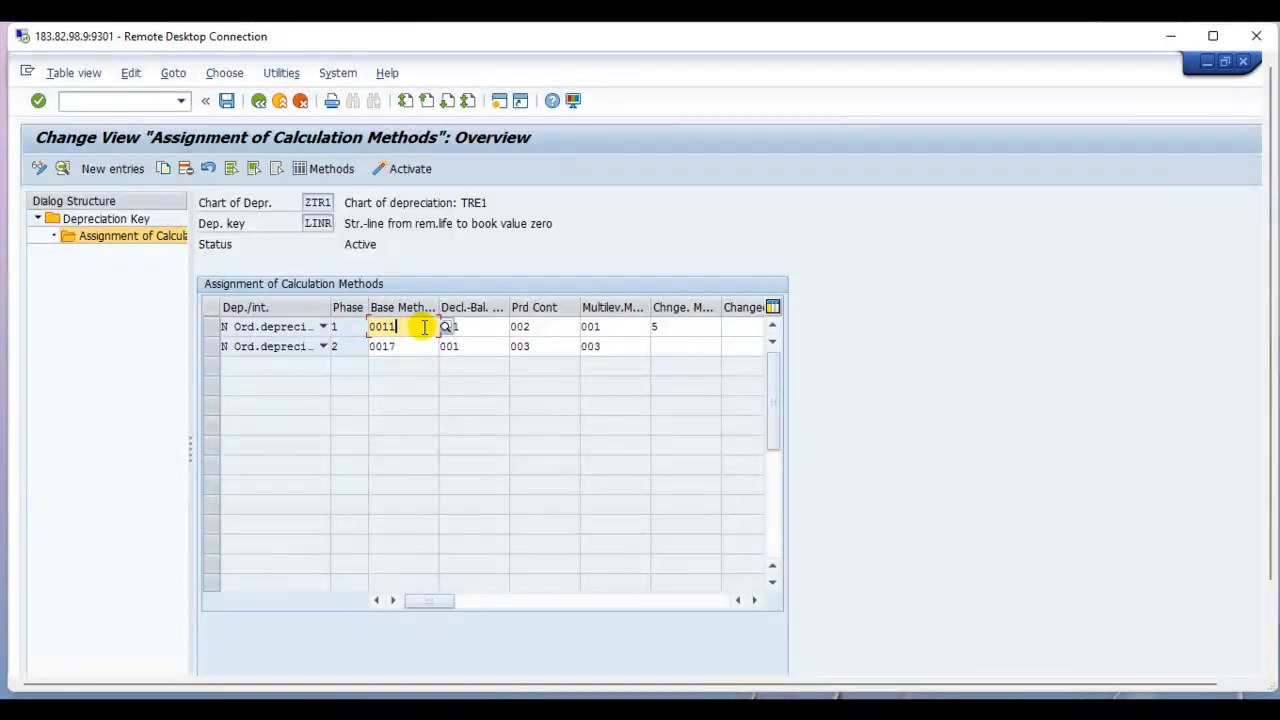
# Step: Check LINR's declining-balance, period control and multi-level method codes, then back out to the IMG tree
pyautogui.click(466, 326)
pyautogui.click(549, 326)
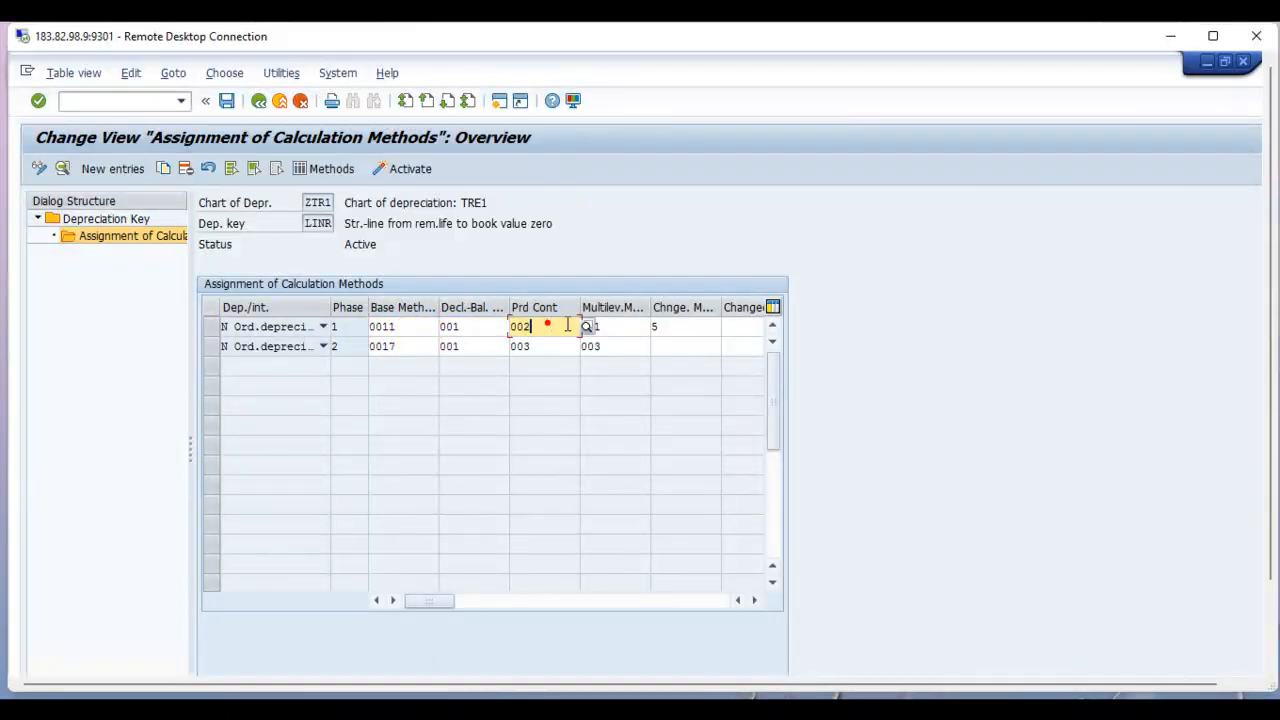
pyautogui.click(608, 325)
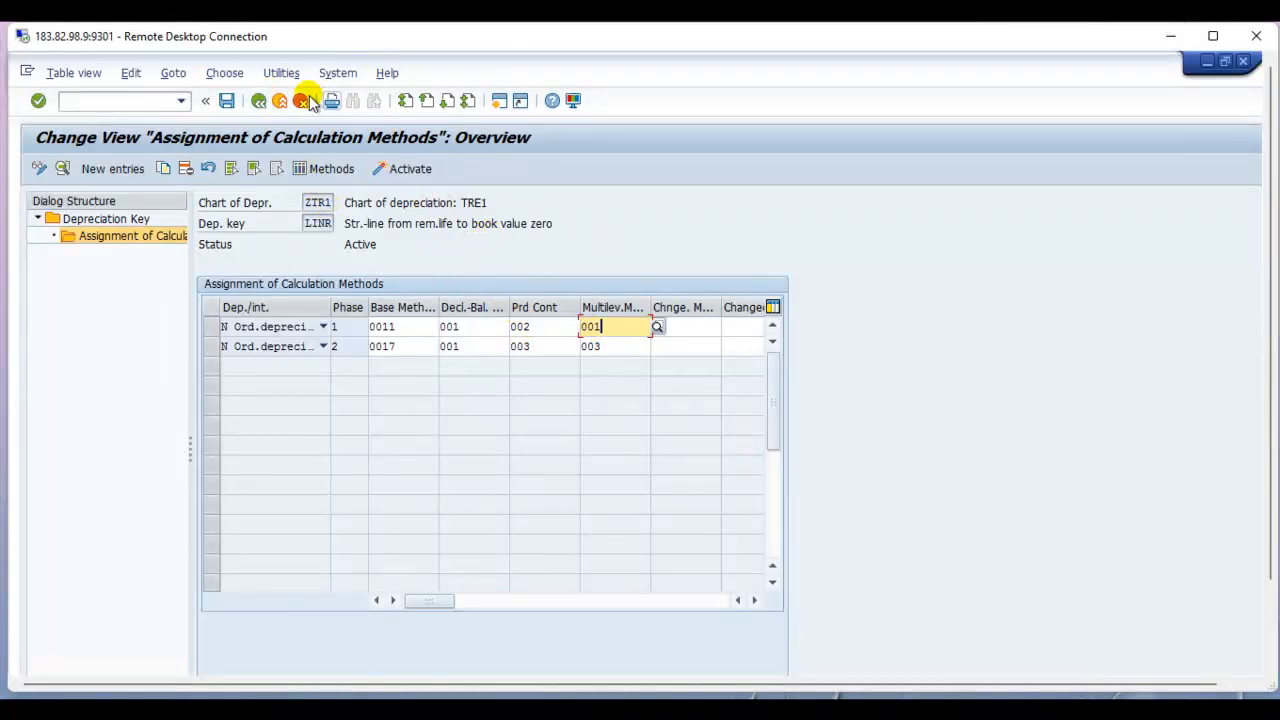
pyautogui.click(261, 106)
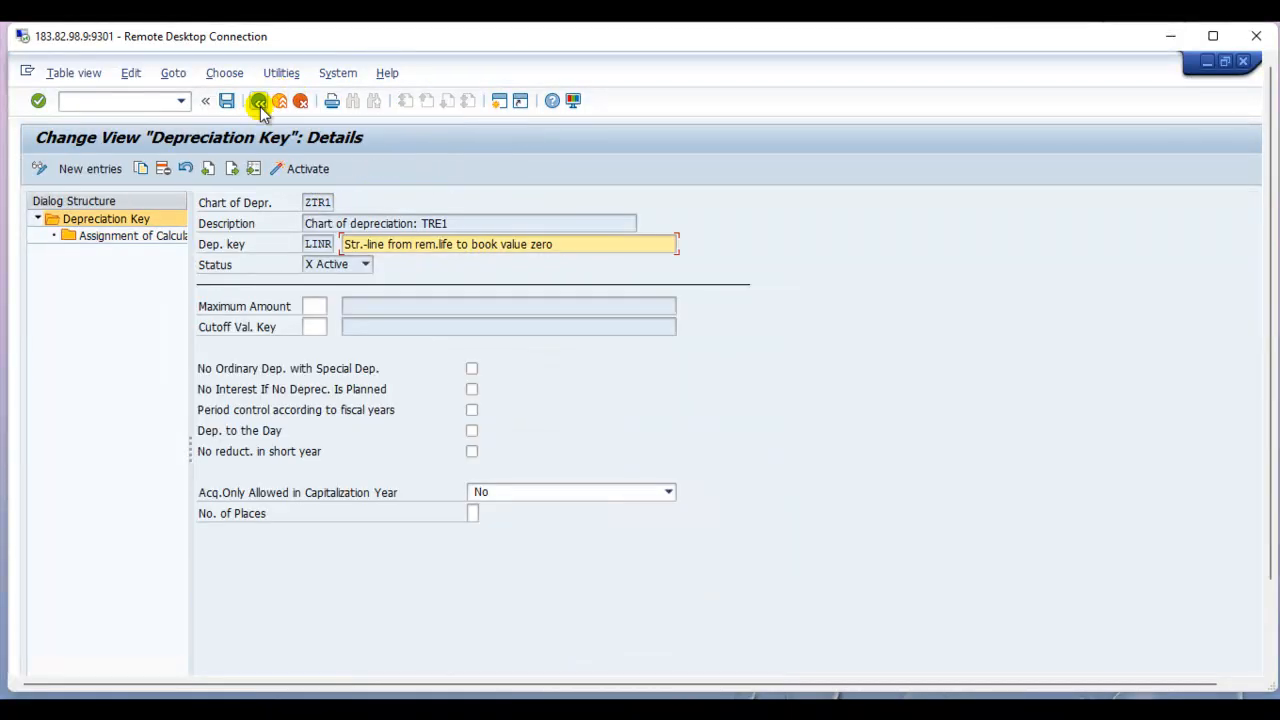
pyautogui.click(261, 106)
pyautogui.click(260, 106)
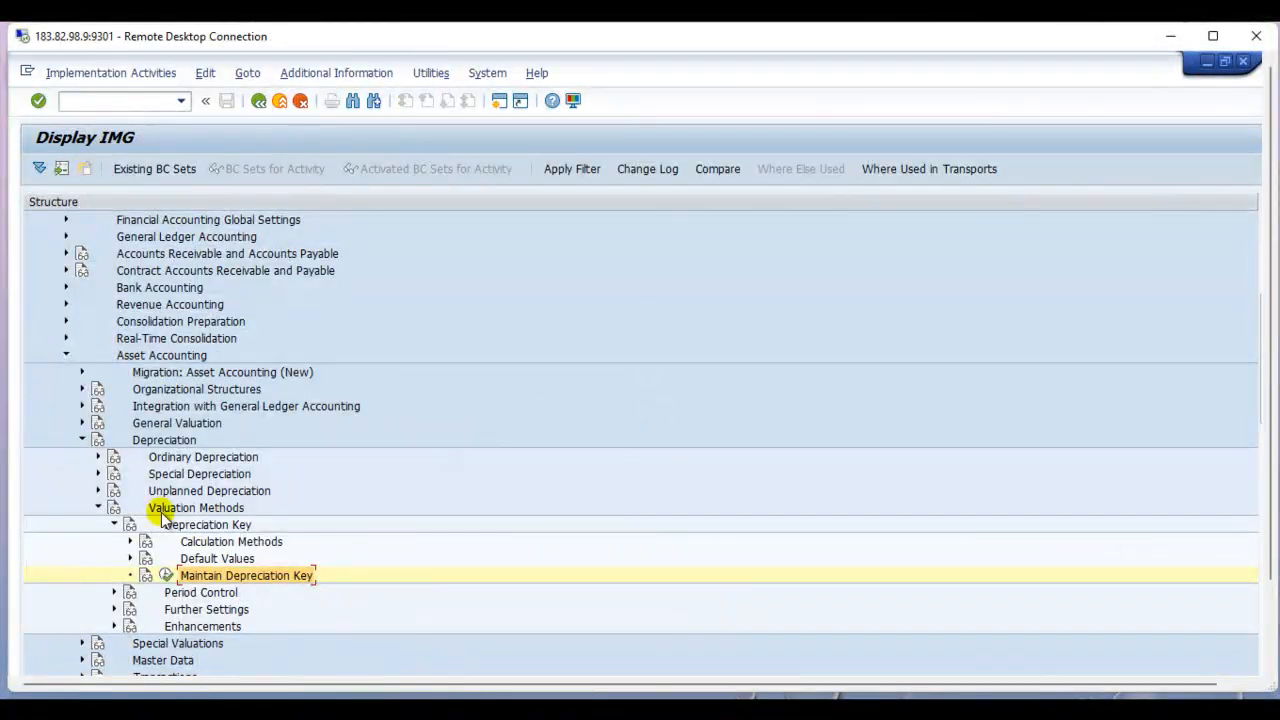
# Step: Expand Calculation Methods and open base method 0001 in Define Base Methods
pyautogui.click(130, 541)
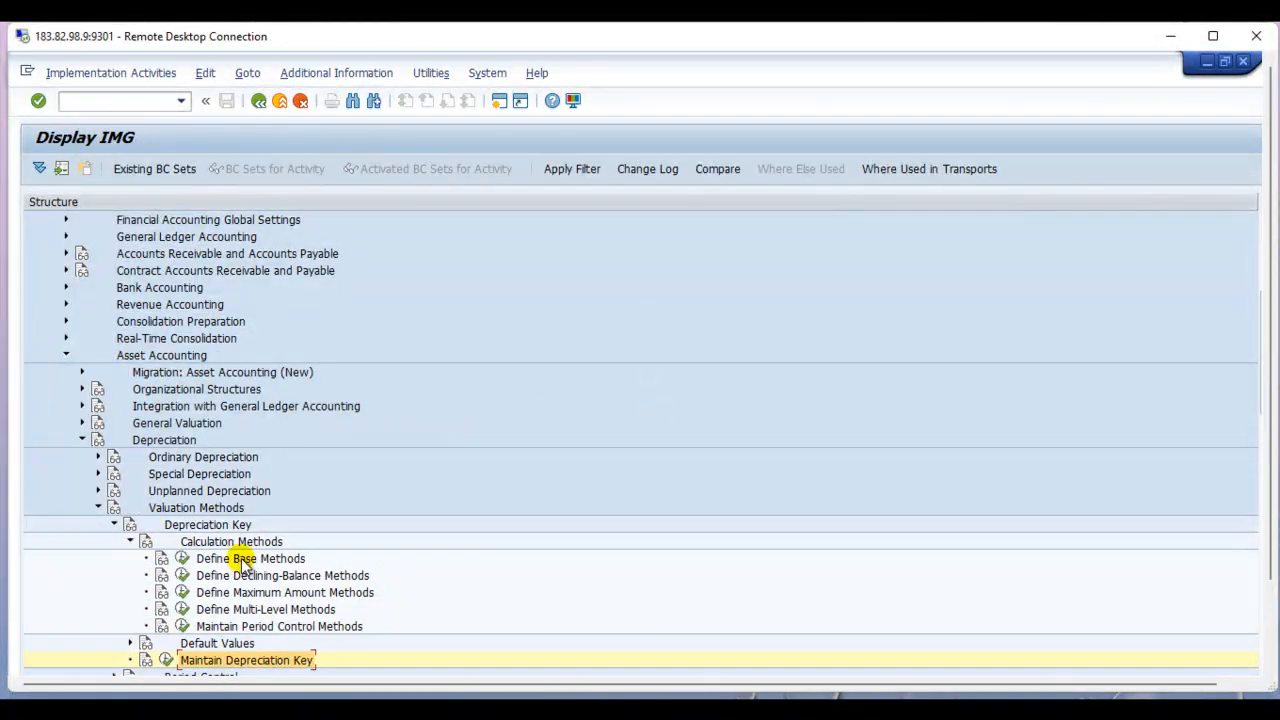
pyautogui.scroll(-1, 175, 510)
pyautogui.click(181, 507)
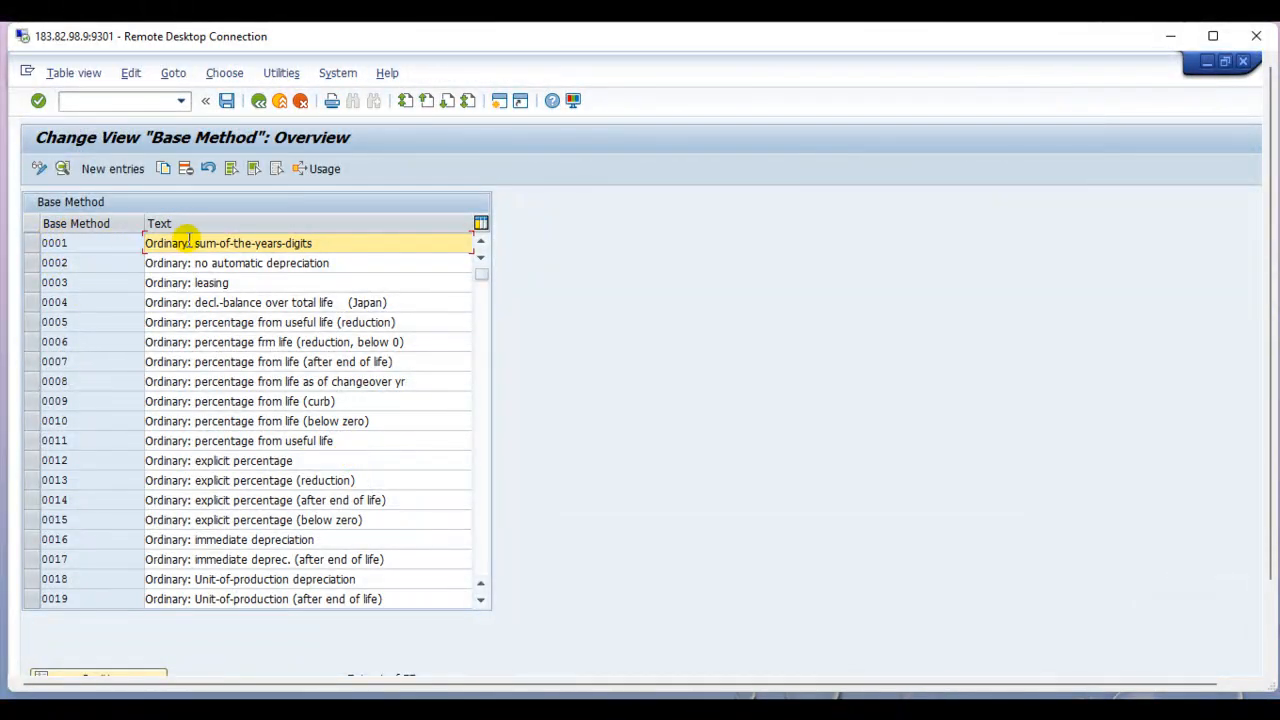
pyautogui.doubleClick(188, 242)
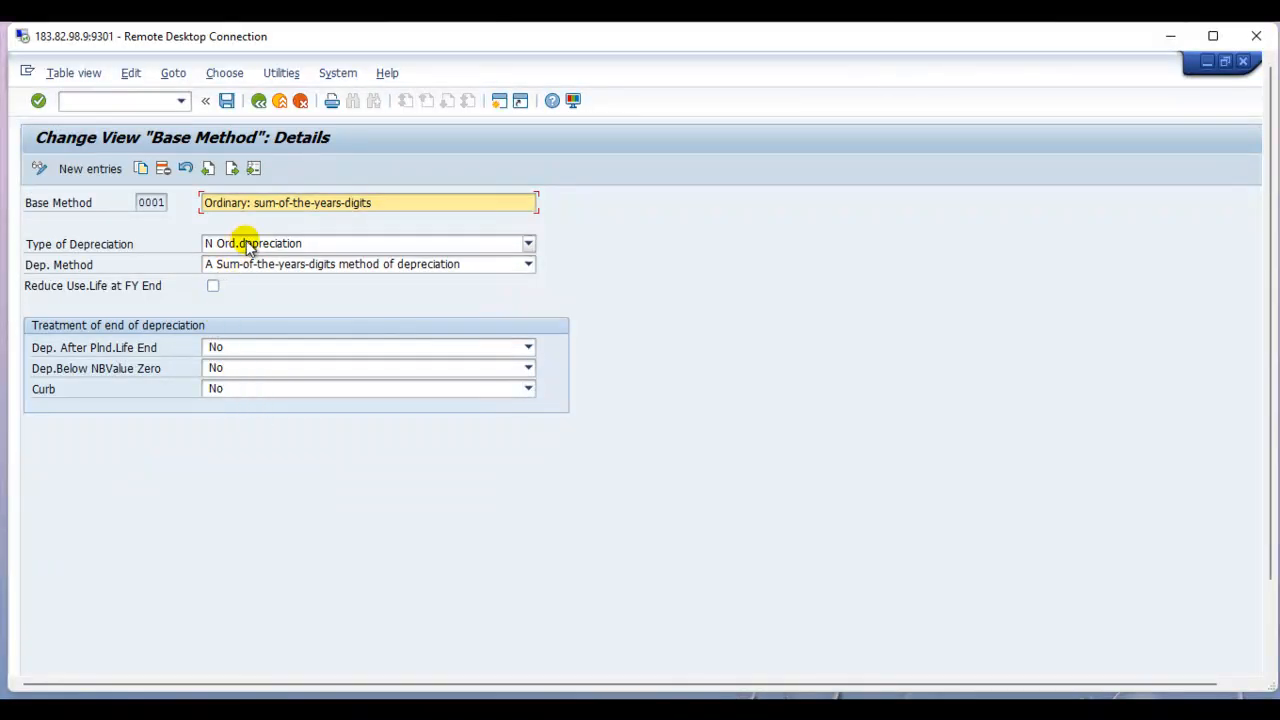
# Step: Confirm 0001 uses ordinary depreciation with sum-of-the-years-digits, then return to the IMG
pyautogui.click(316, 248)
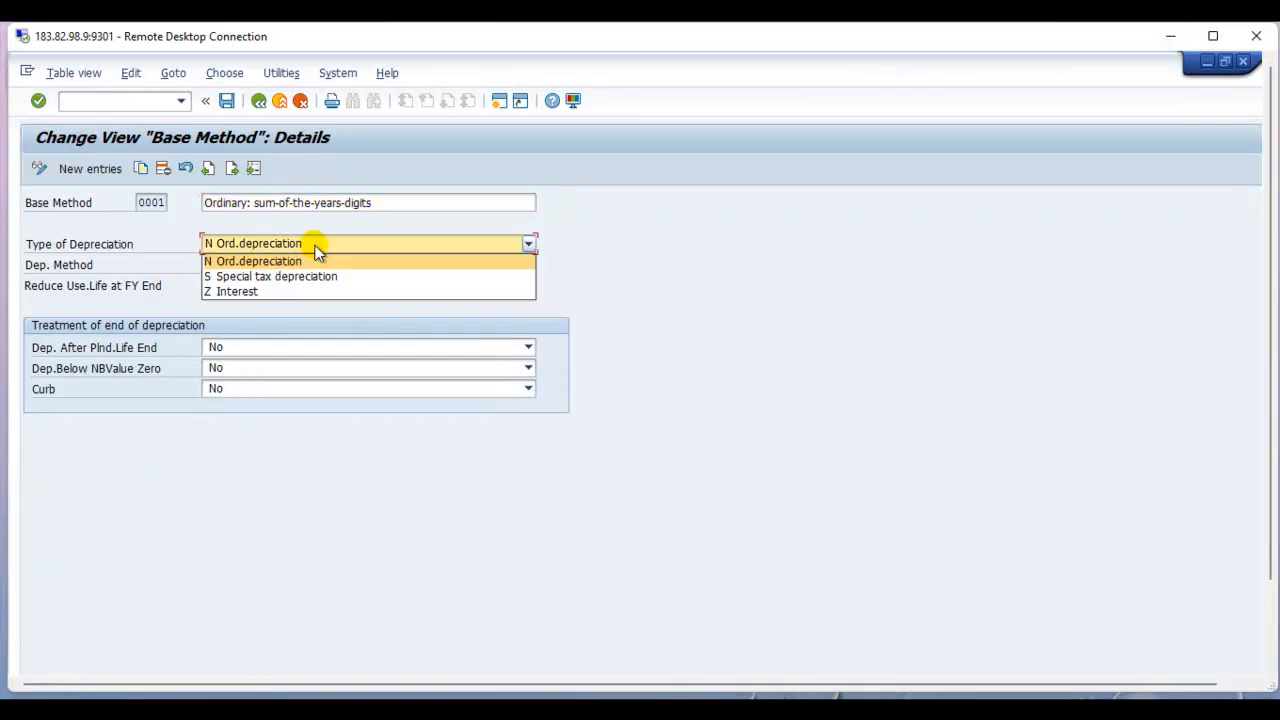
pyautogui.click(316, 250)
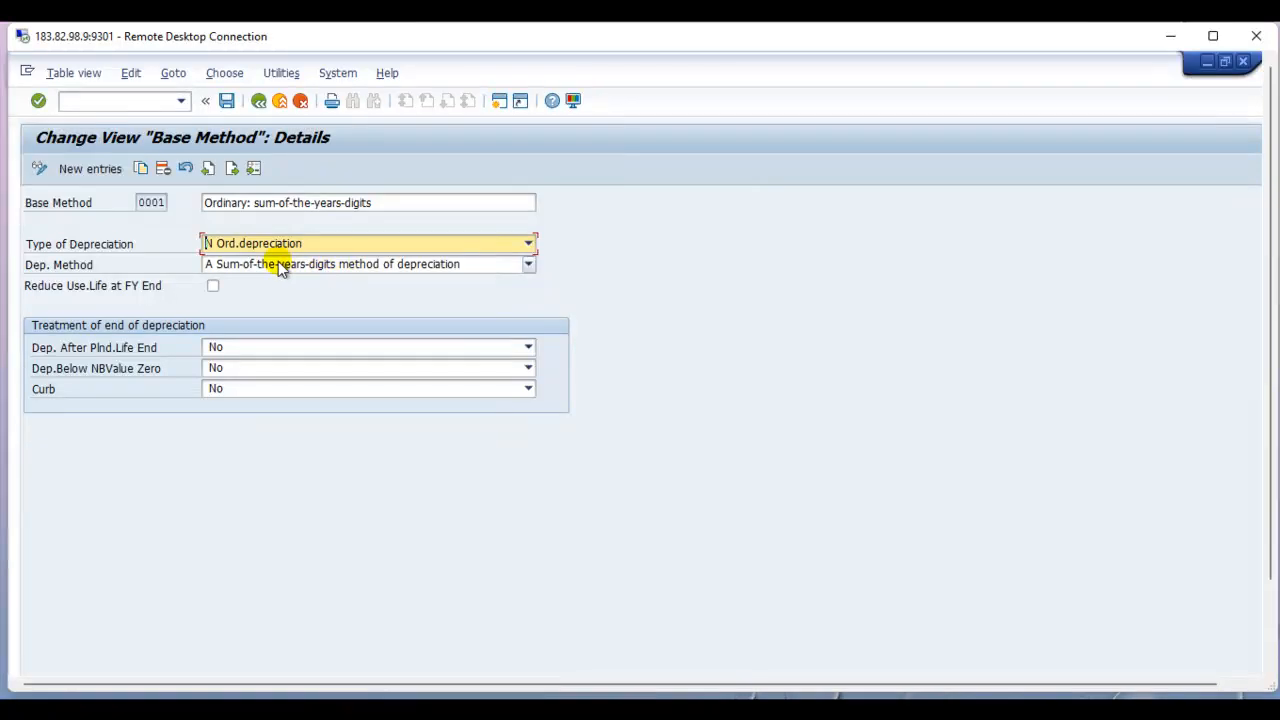
pyautogui.click(281, 265)
pyautogui.click(282, 272)
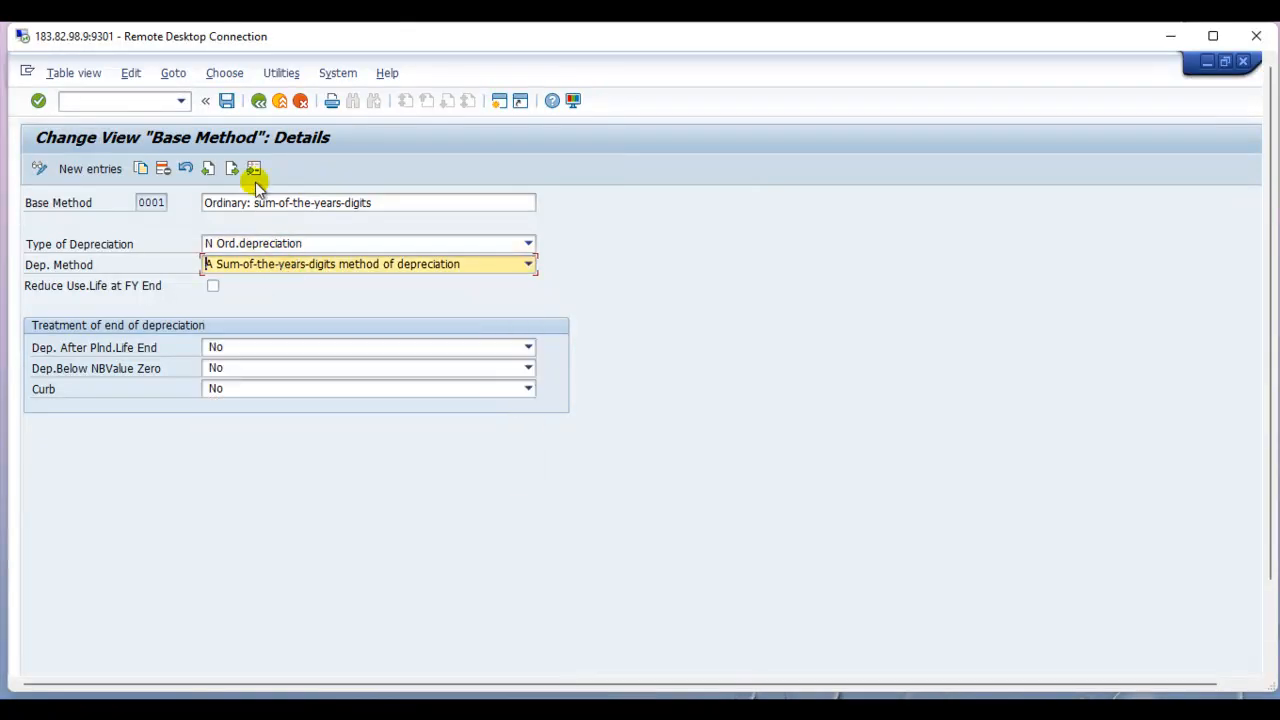
pyautogui.click(258, 102)
pyautogui.click(258, 102)
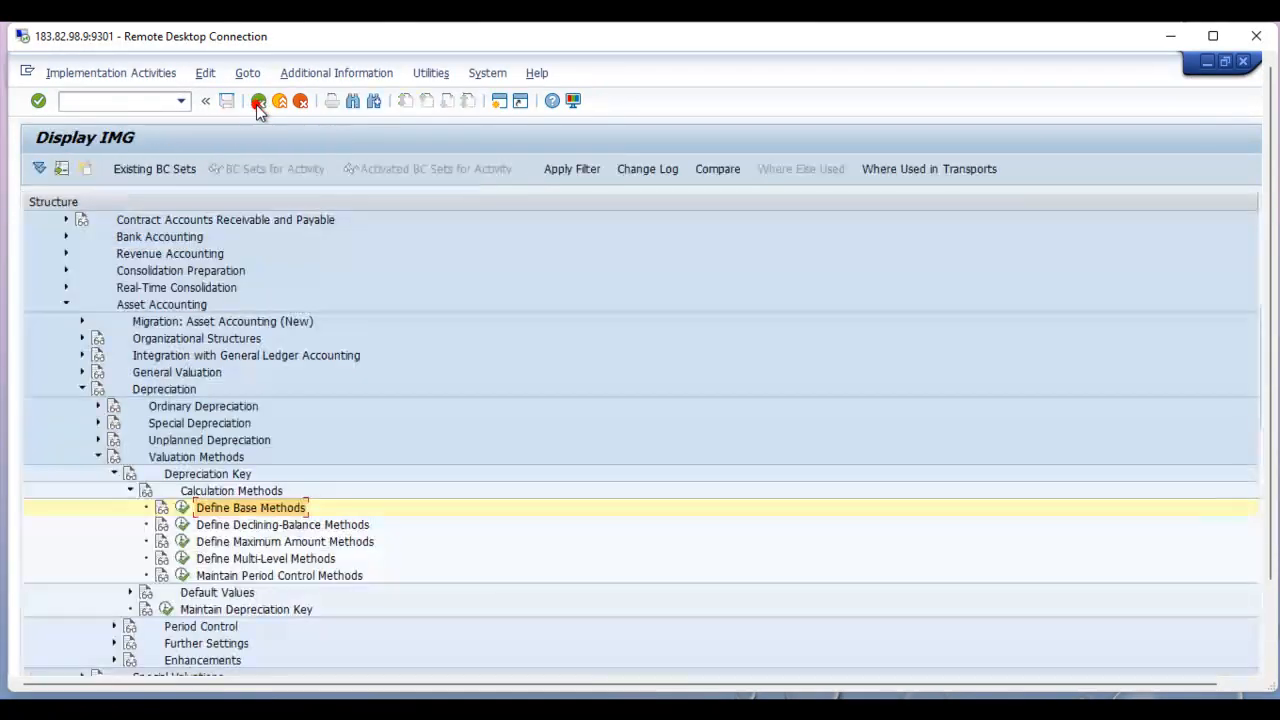
# Step: Review ZTR1's declining-balance methods 001–004, then list the maximum amount methods
pyautogui.click(182, 524)
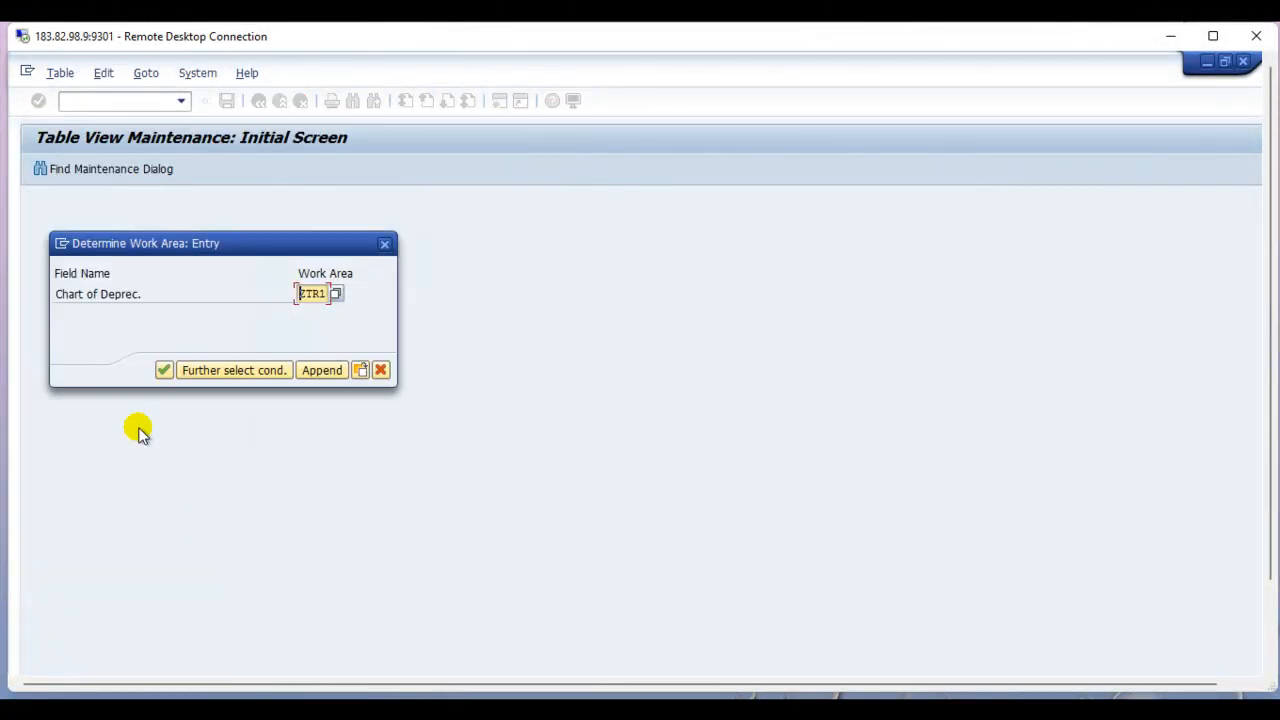
pyautogui.click(163, 371)
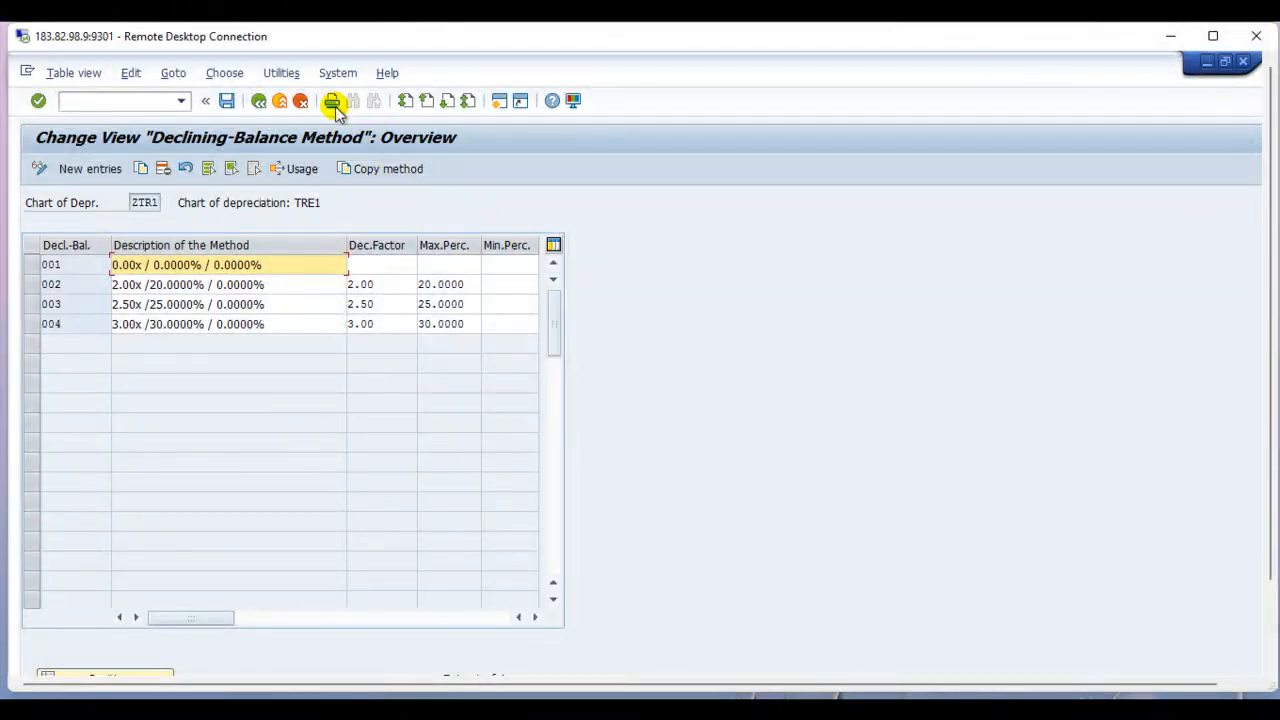
pyautogui.click(259, 101)
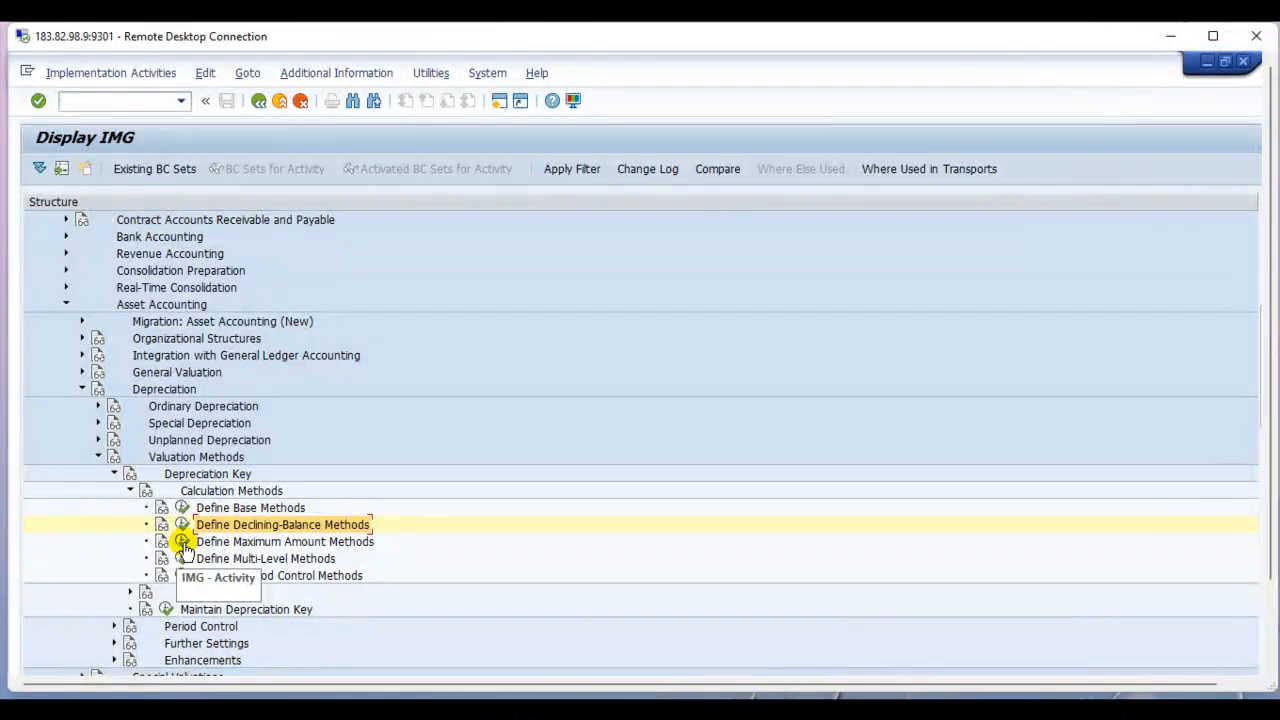
pyautogui.click(182, 542)
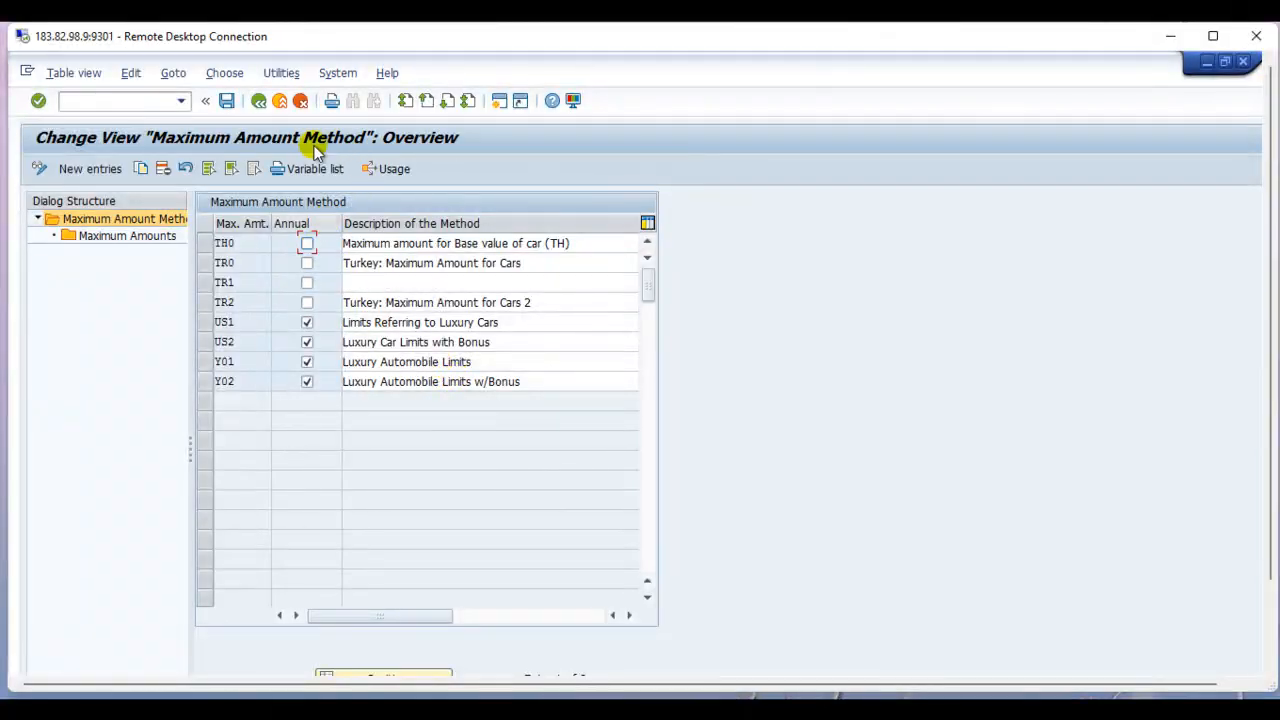
# Step: Leave the maximum amount methods and open multi-level method 001 for chart ZTR1
pyautogui.click(258, 101)
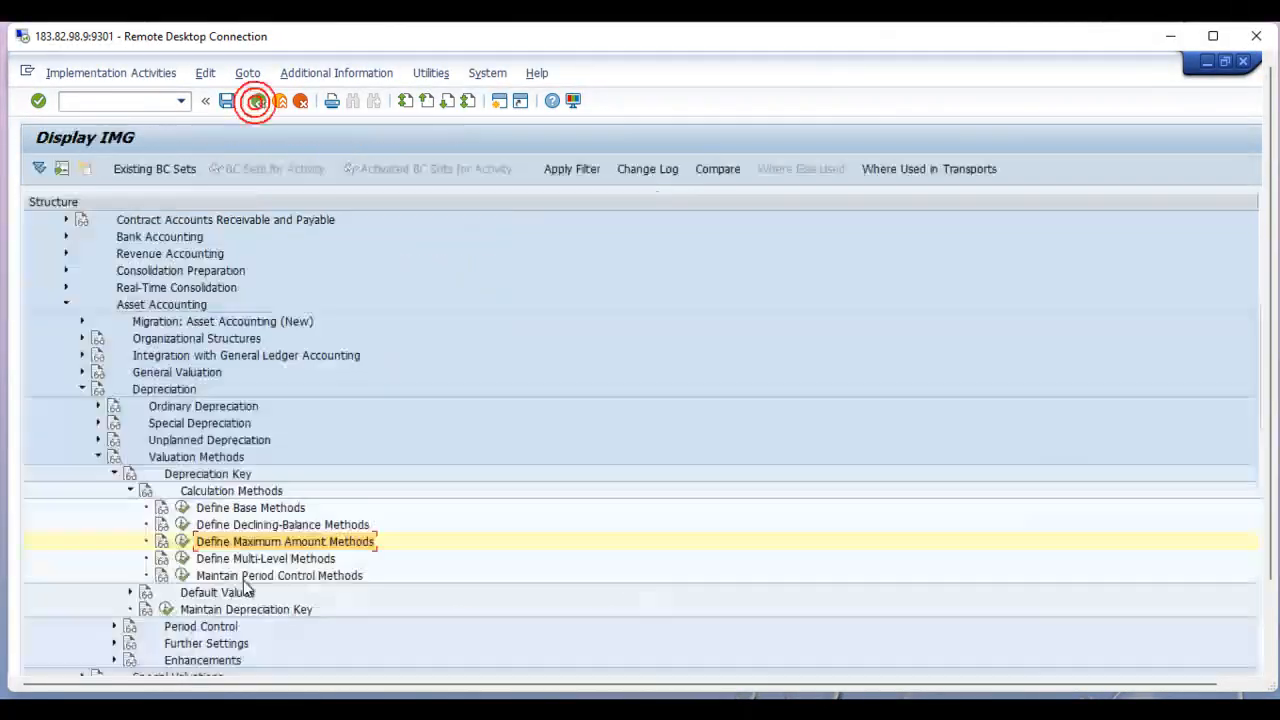
pyautogui.doubleClick(245, 562)
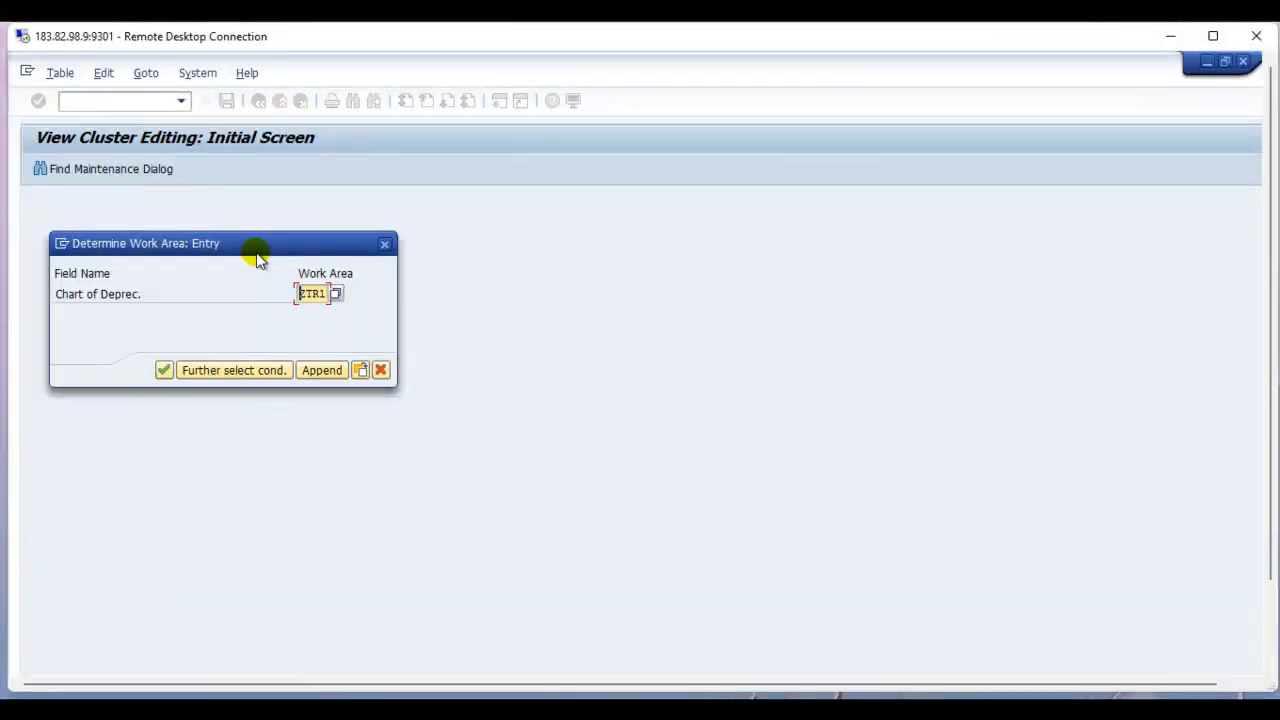
pyautogui.click(163, 371)
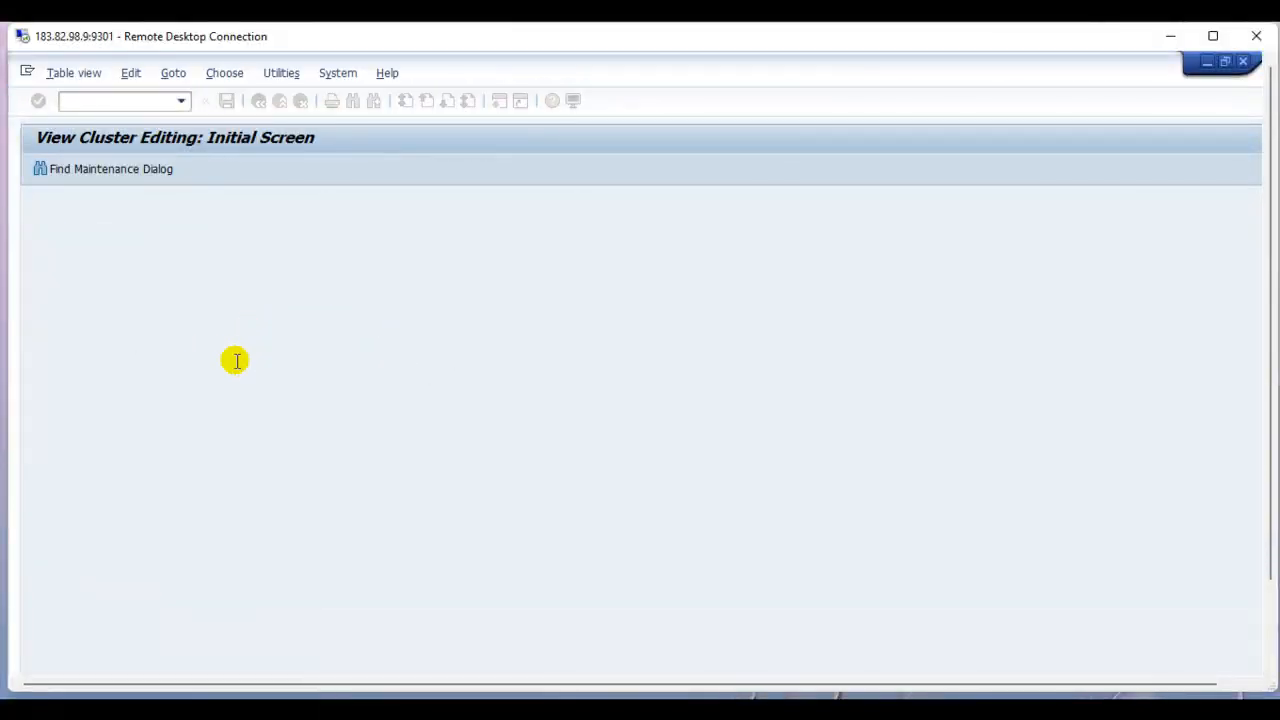
pyautogui.doubleClick(330, 286)
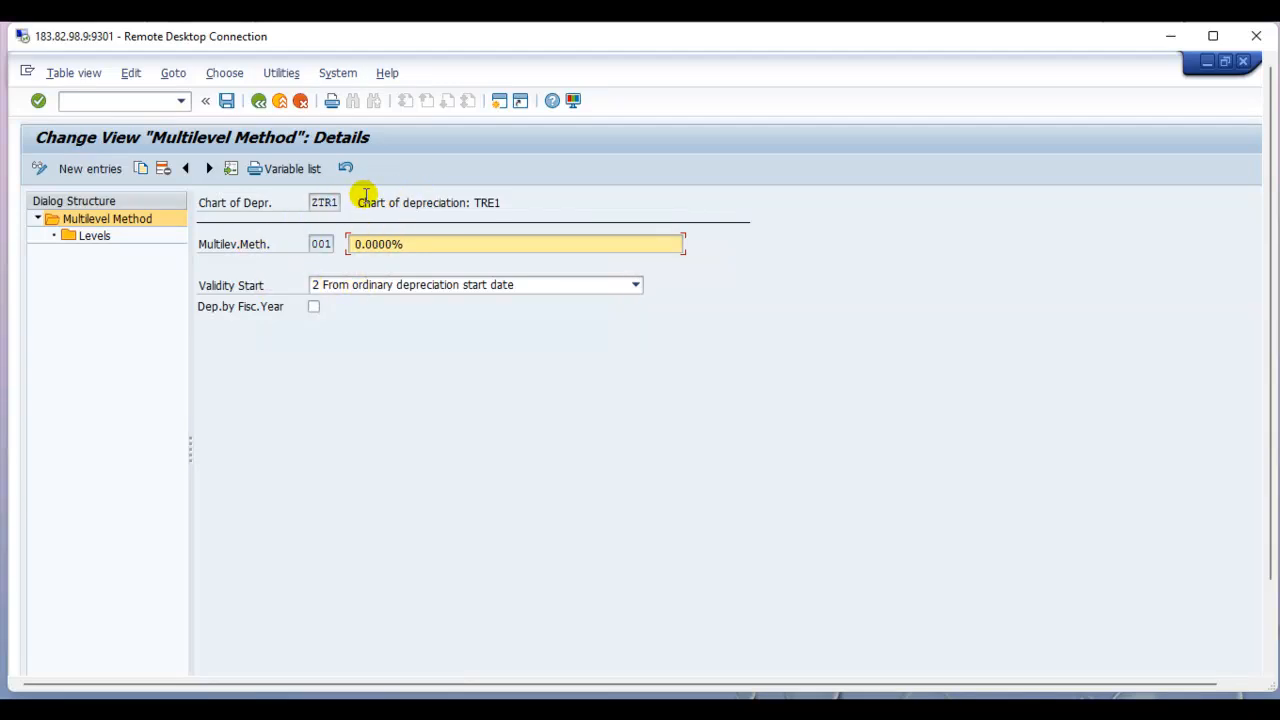
# Step: Check validity start 2 and method 001's level (year 999, period 12), then return to the IMG
pyautogui.click(398, 288)
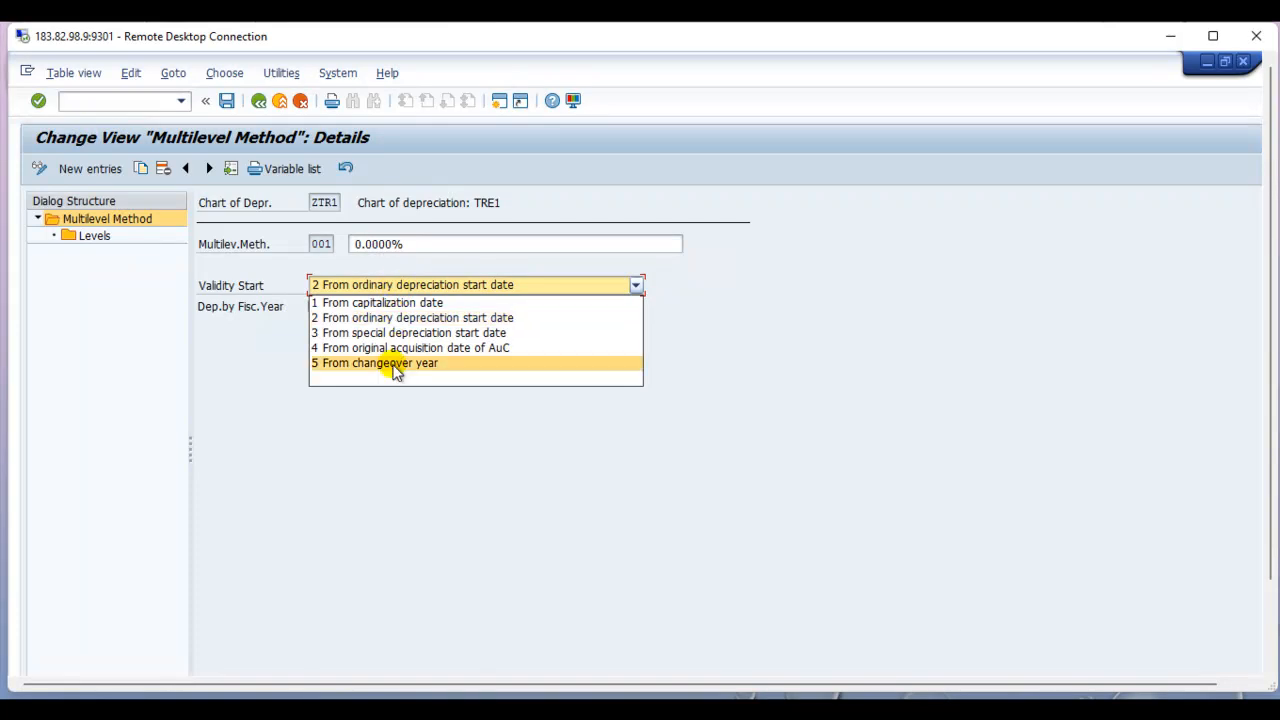
pyautogui.click(391, 317)
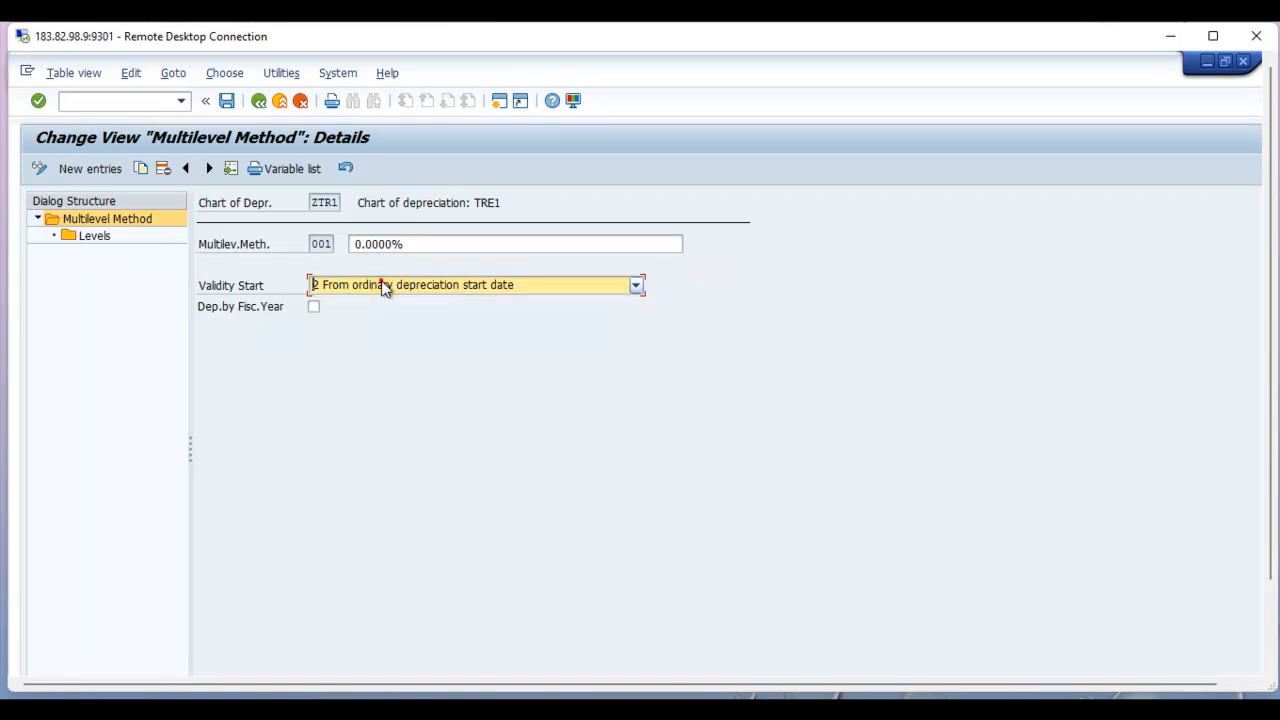
pyautogui.doubleClick(93, 236)
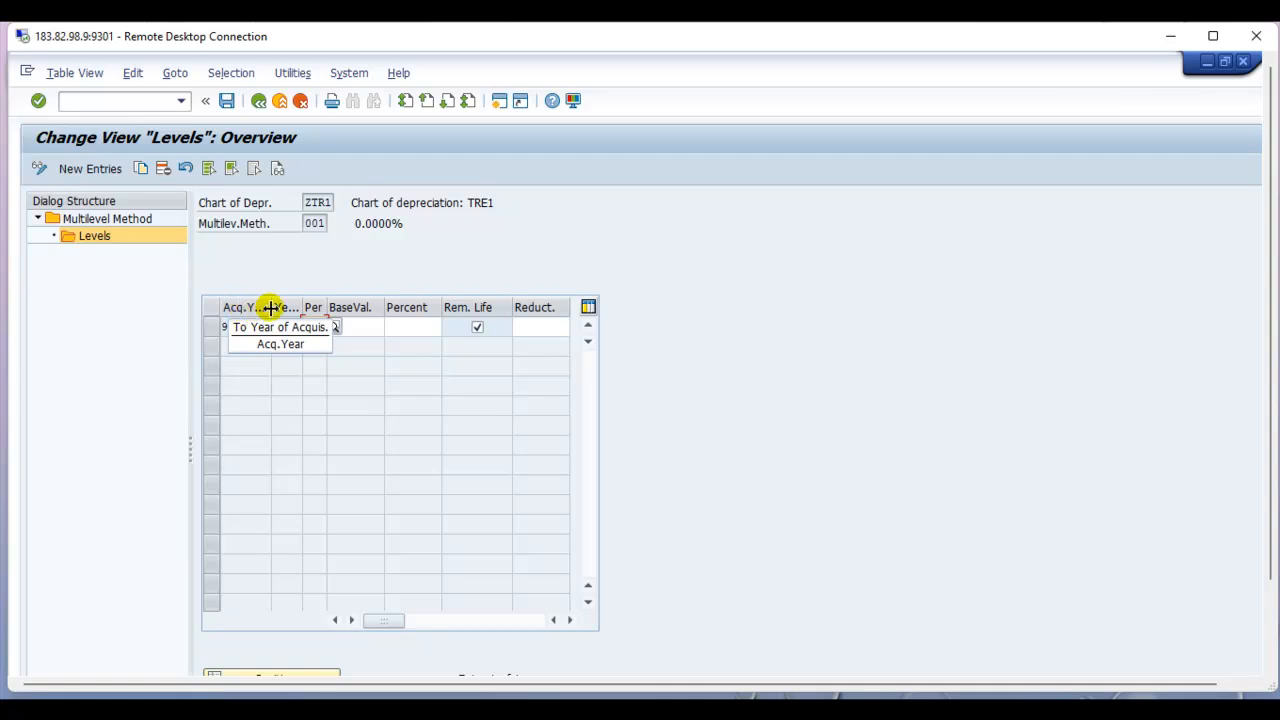
pyautogui.click(258, 100)
pyautogui.click(258, 100)
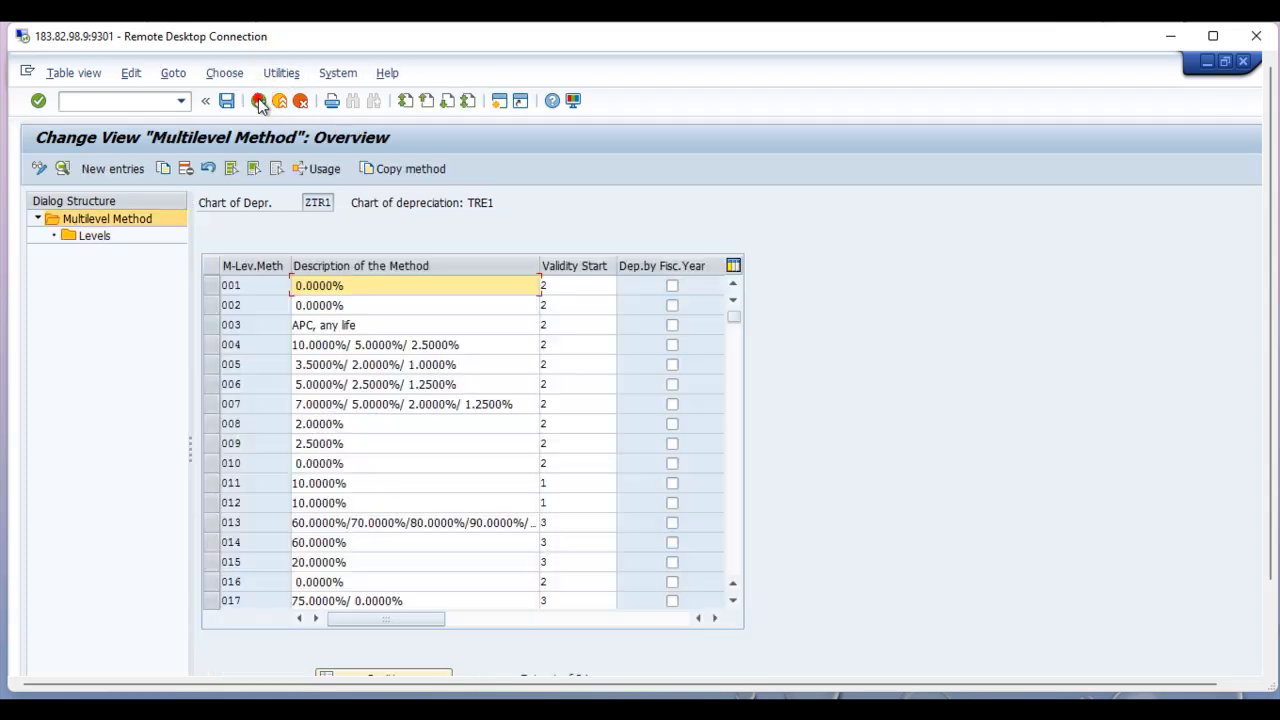
pyautogui.click(258, 100)
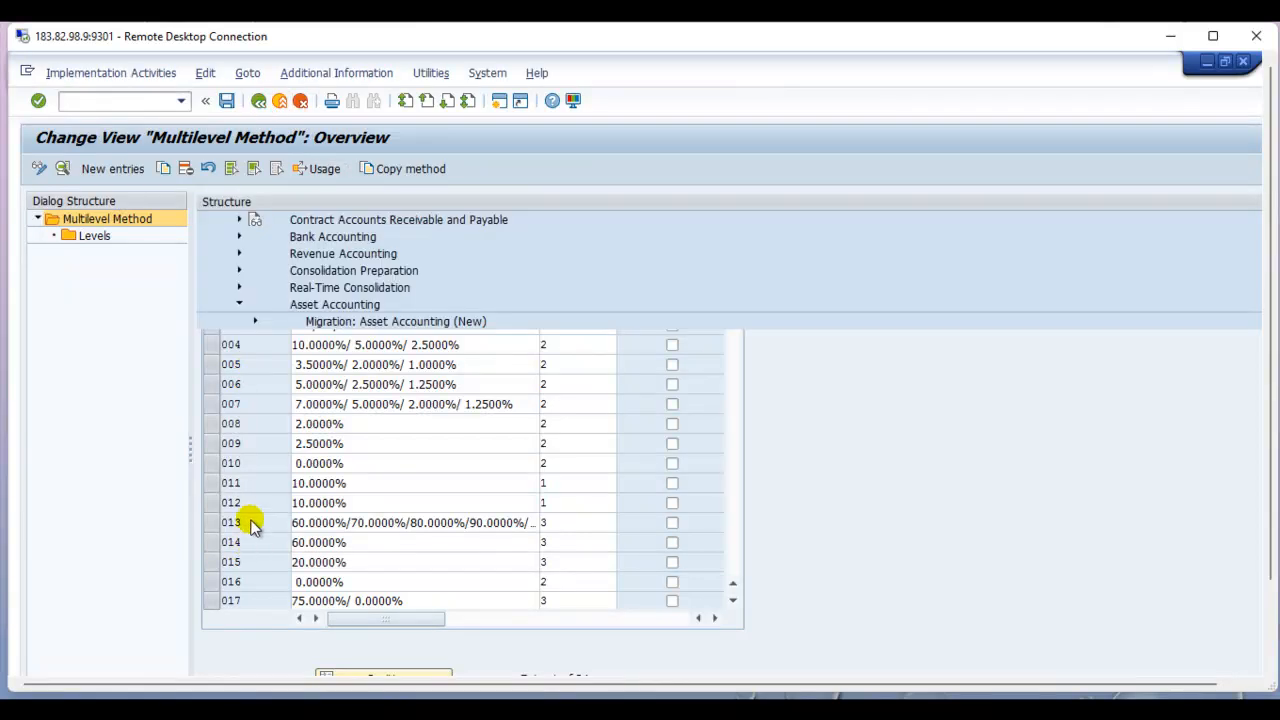
pyautogui.click(183, 575)
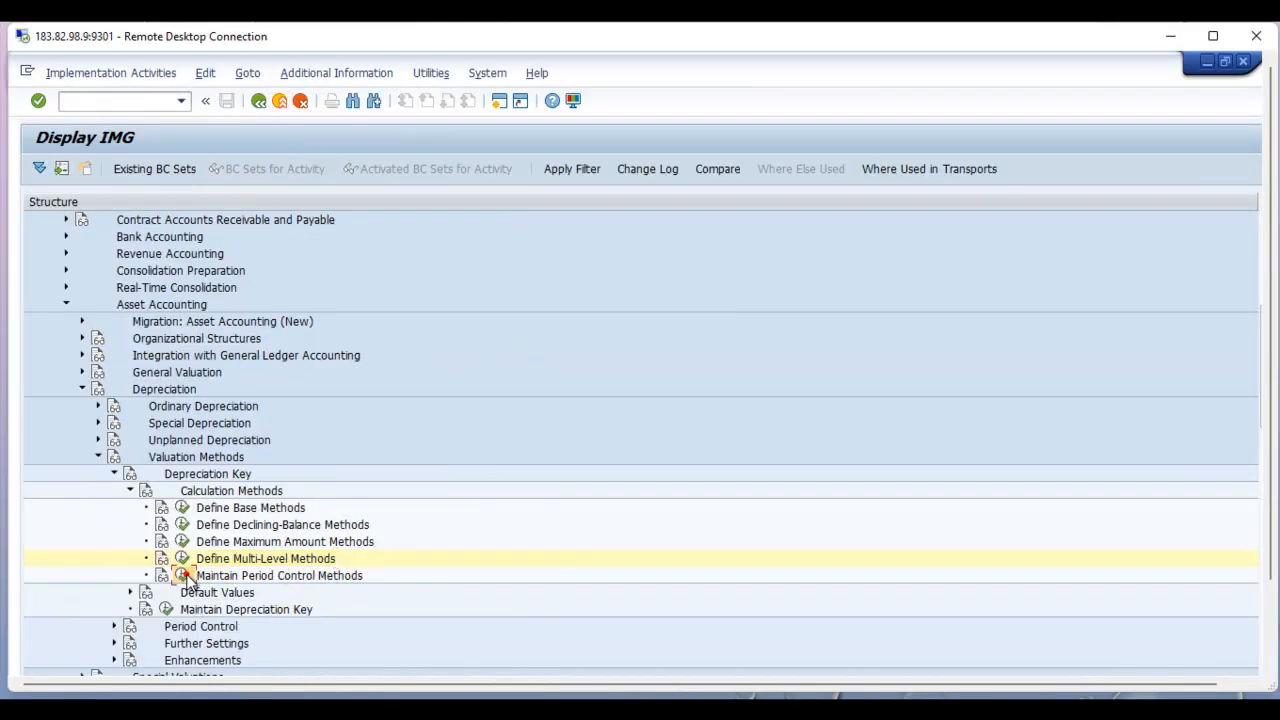
pyautogui.click(164, 371)
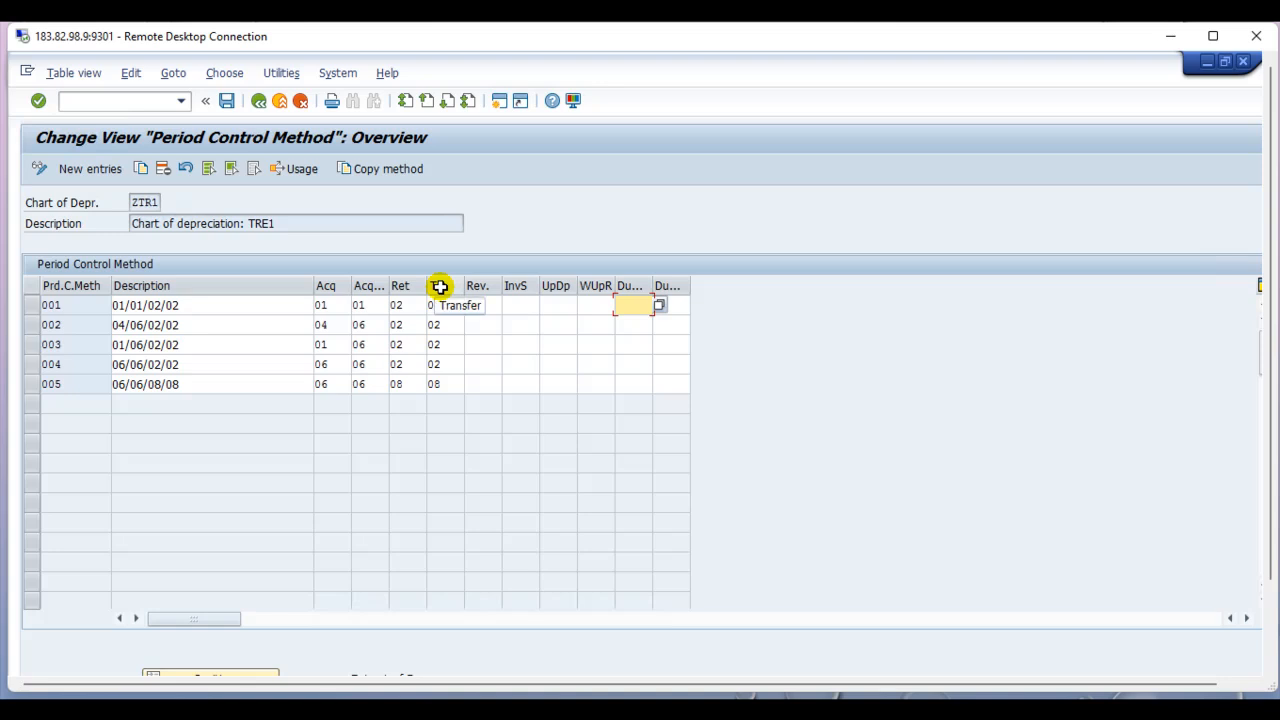
pyautogui.click(336, 306)
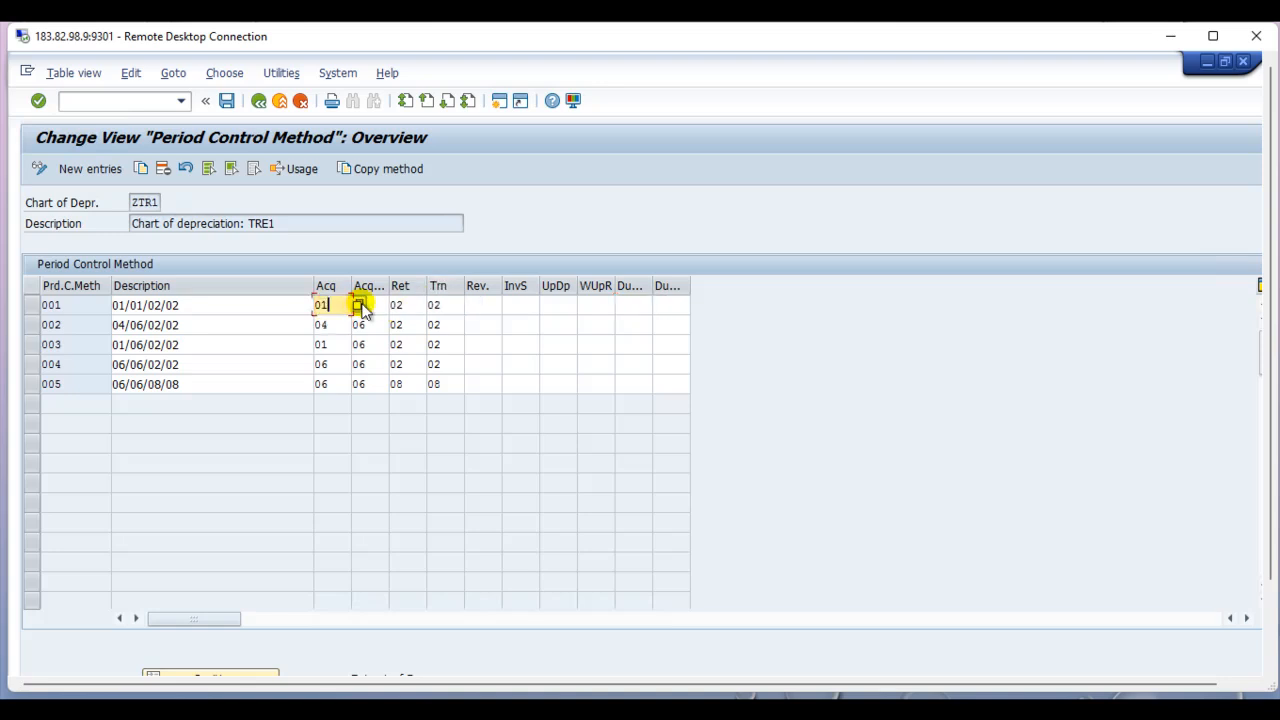
pyautogui.click(361, 305)
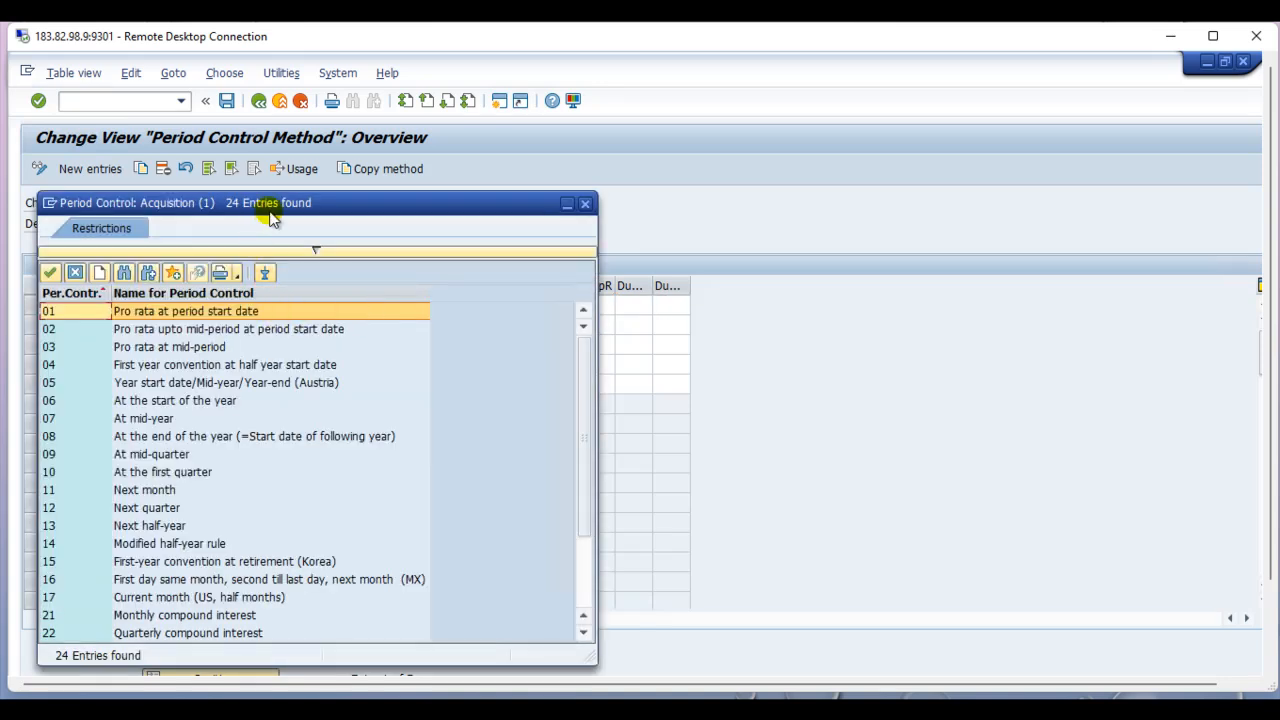
pyautogui.click(586, 205)
pyautogui.click(380, 305)
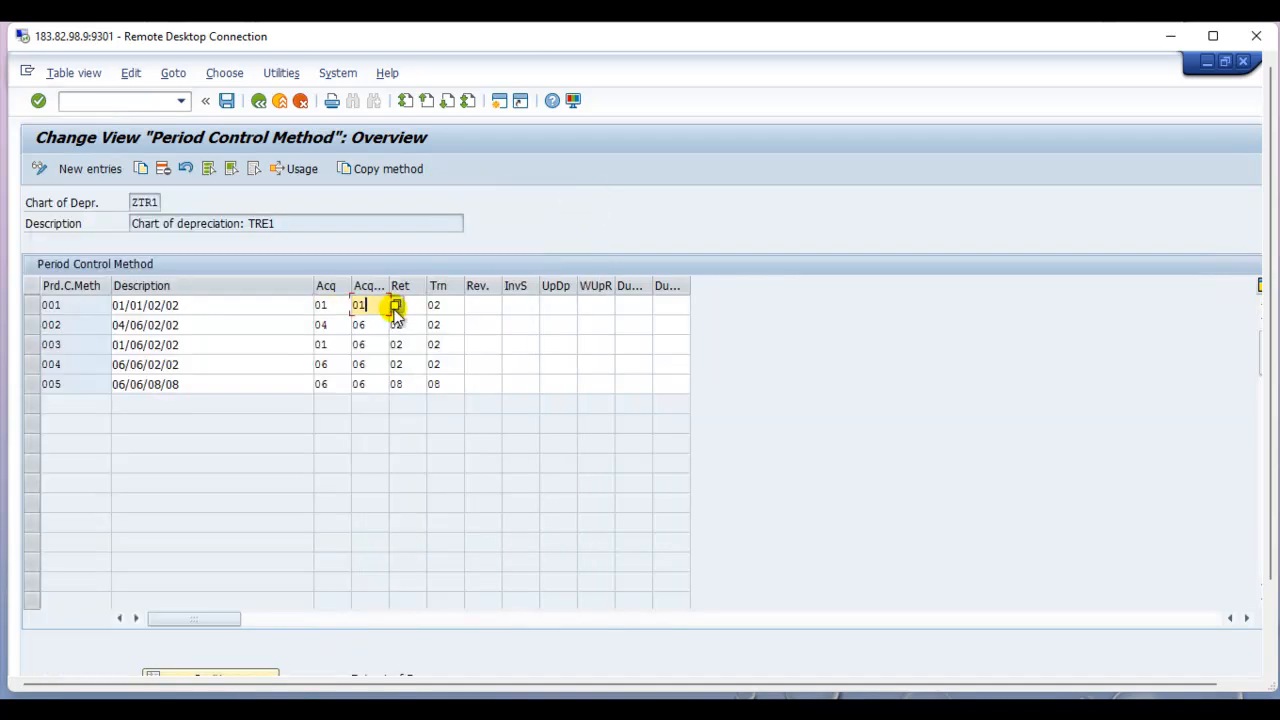
pyautogui.click(397, 310)
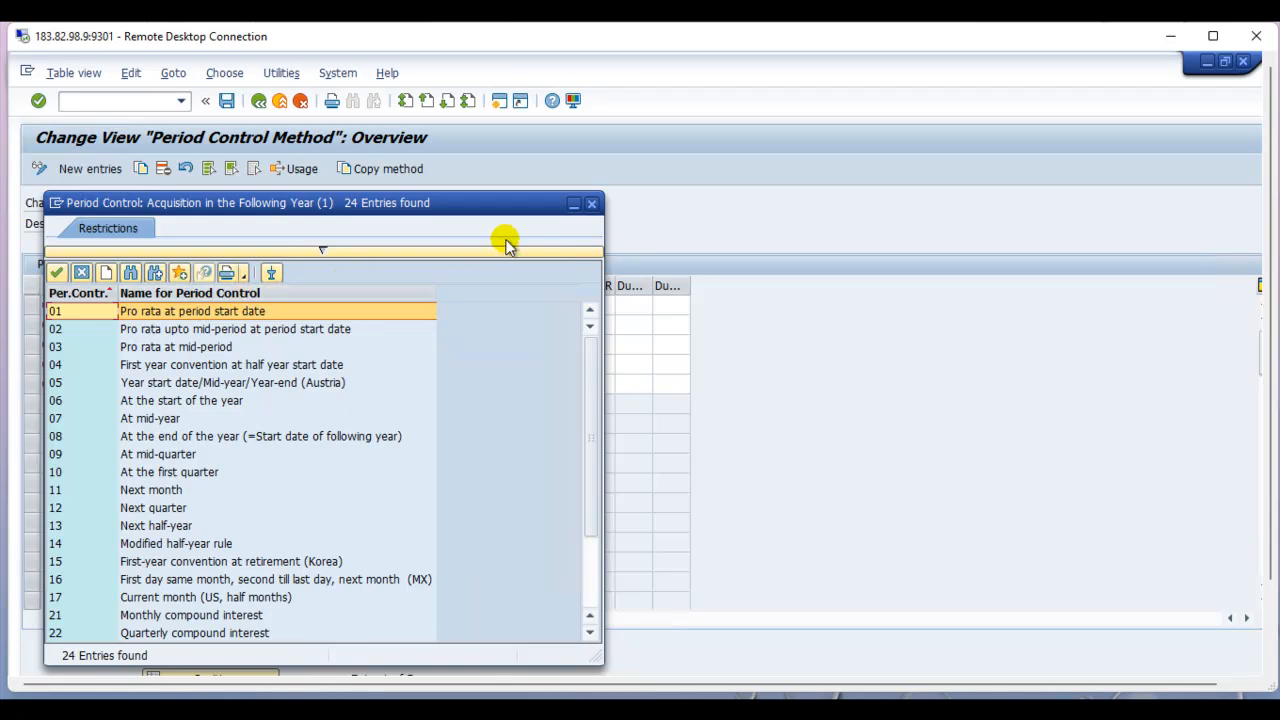
pyautogui.click(576, 208)
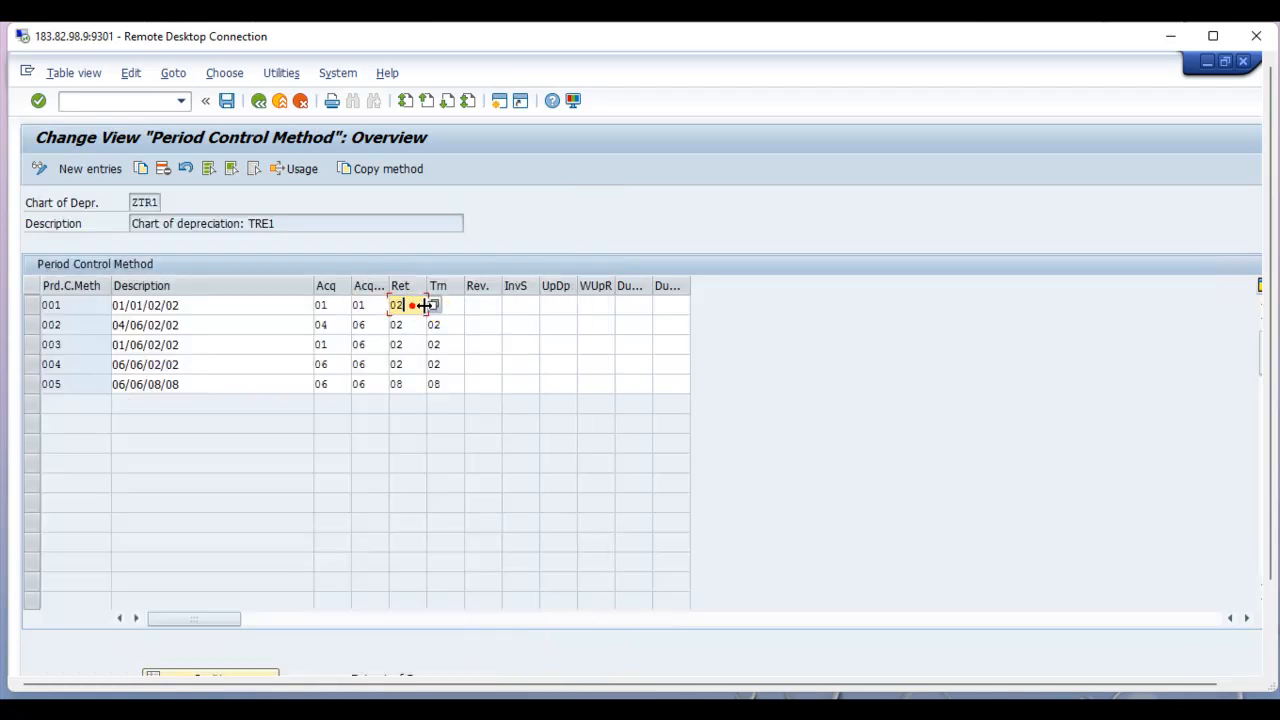
pyautogui.press('F4')
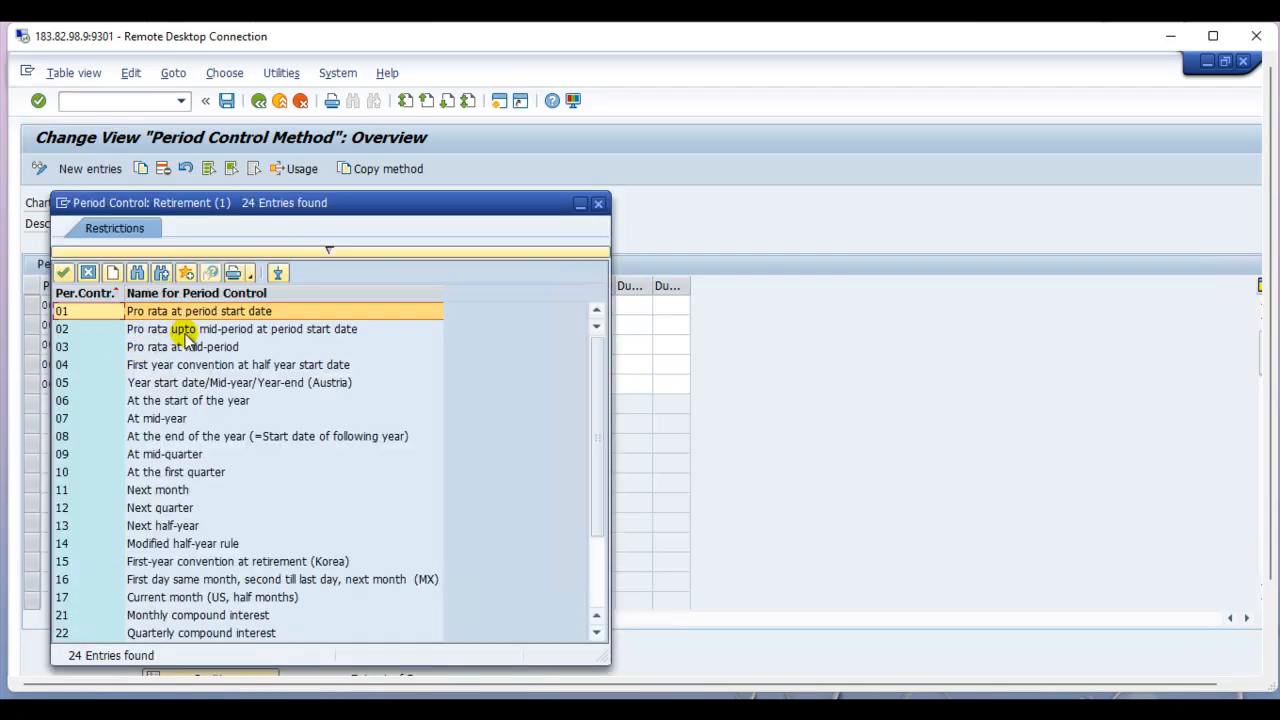
pyautogui.click(598, 203)
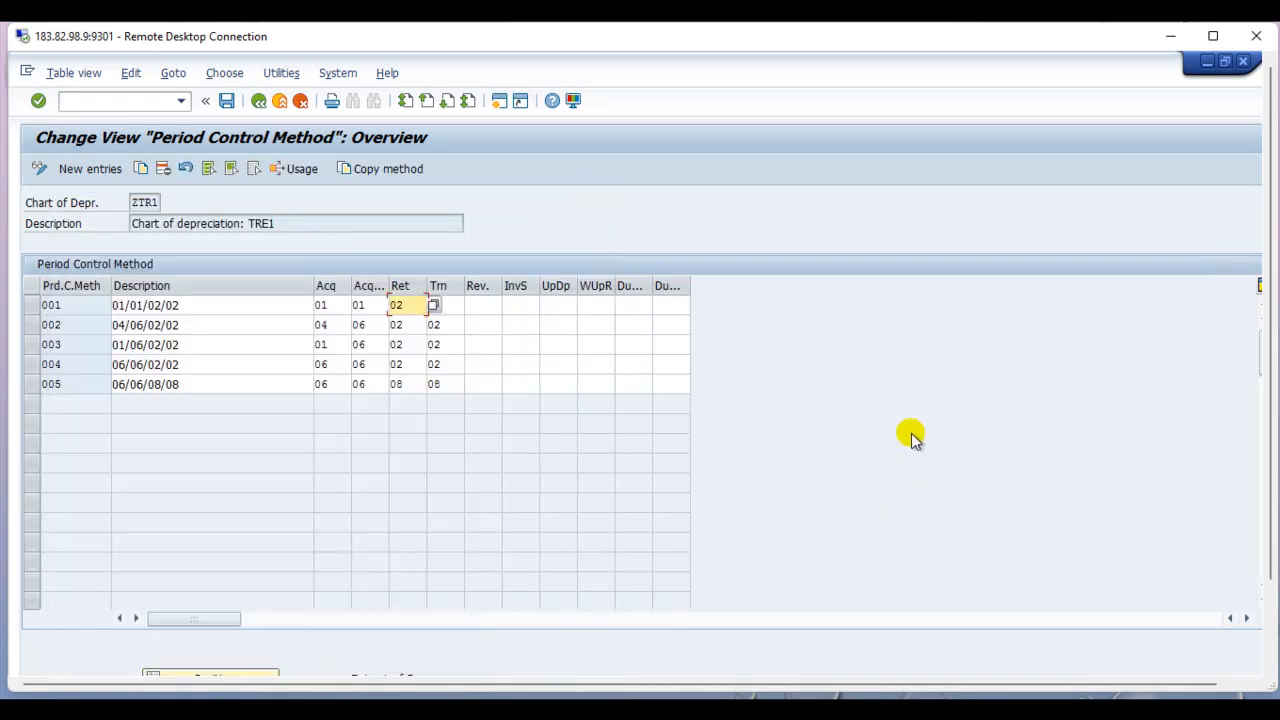
pyautogui.click(258, 101)
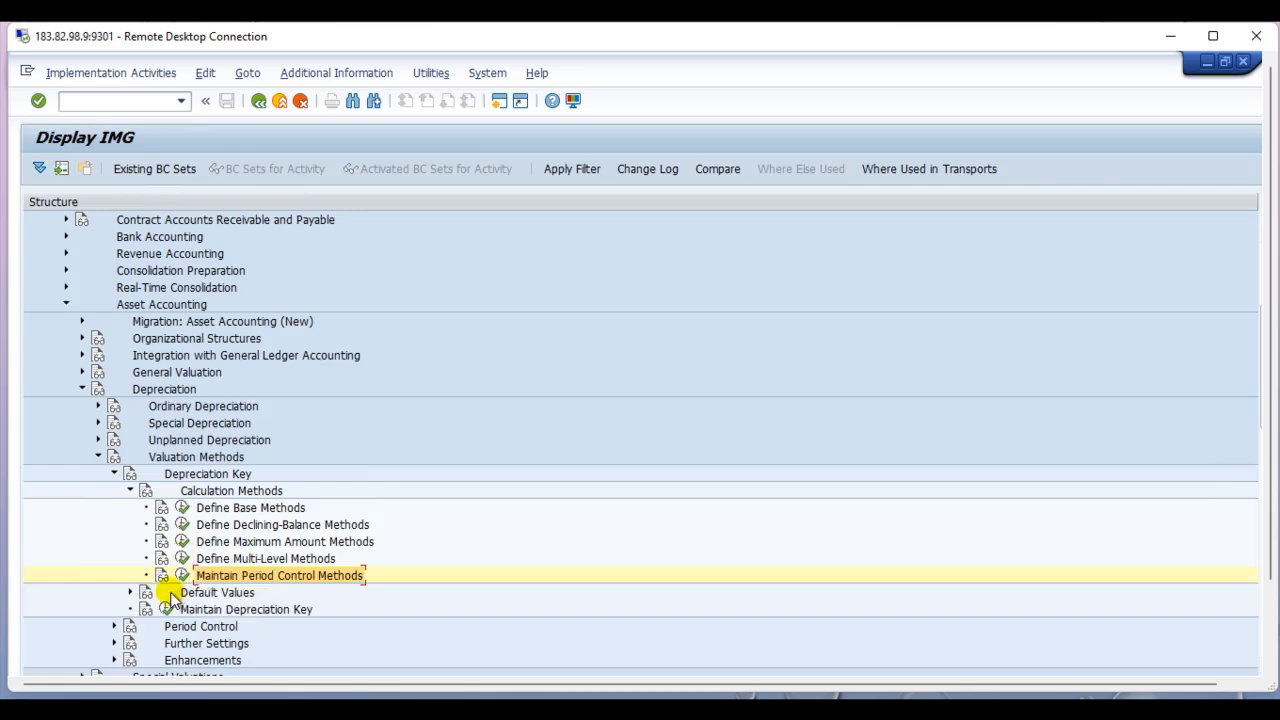